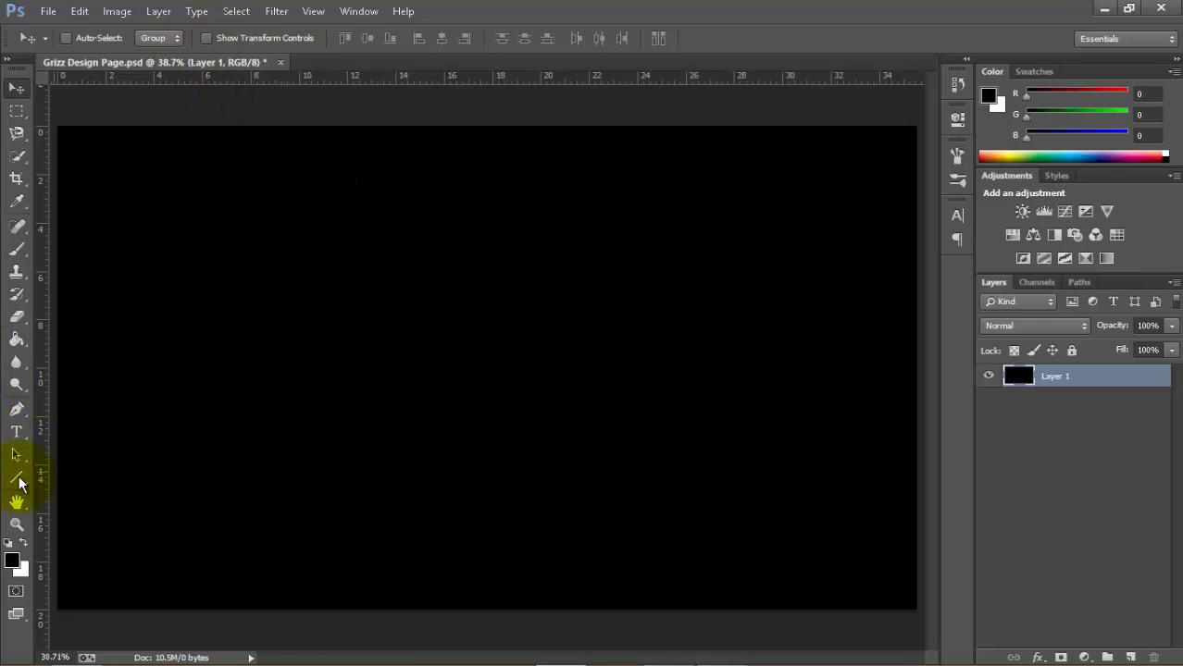
- Type EXAMPLE in TYPOGRAPH PRO ExtraBold
left_click(15, 431)
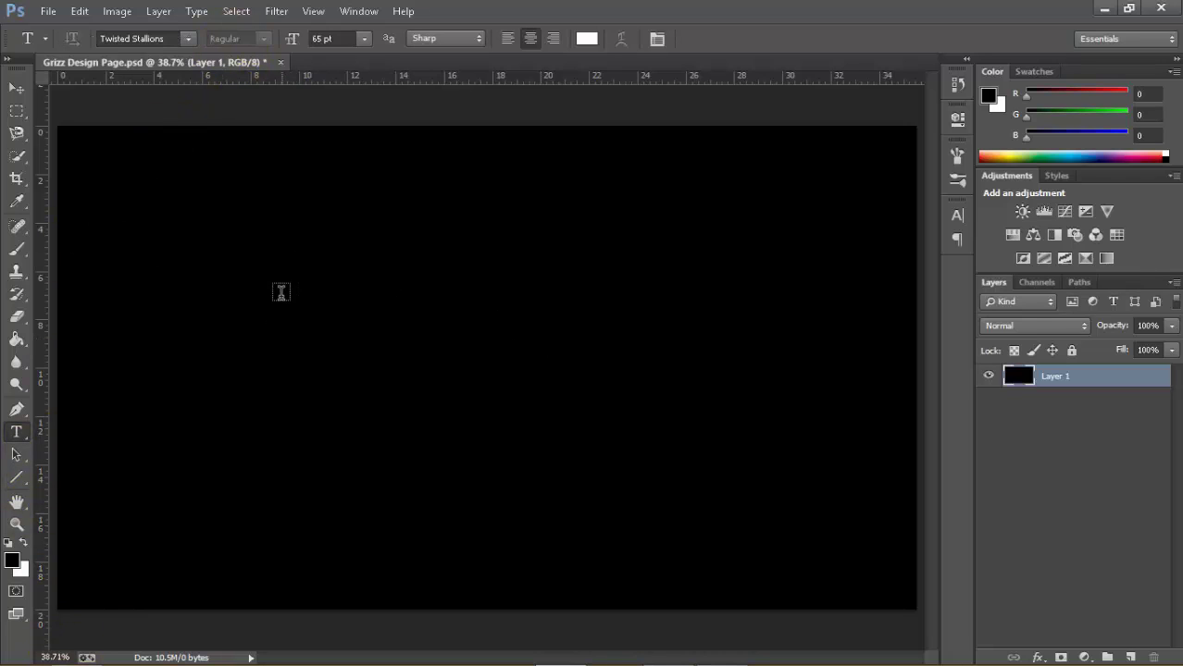
left_click(130, 38)
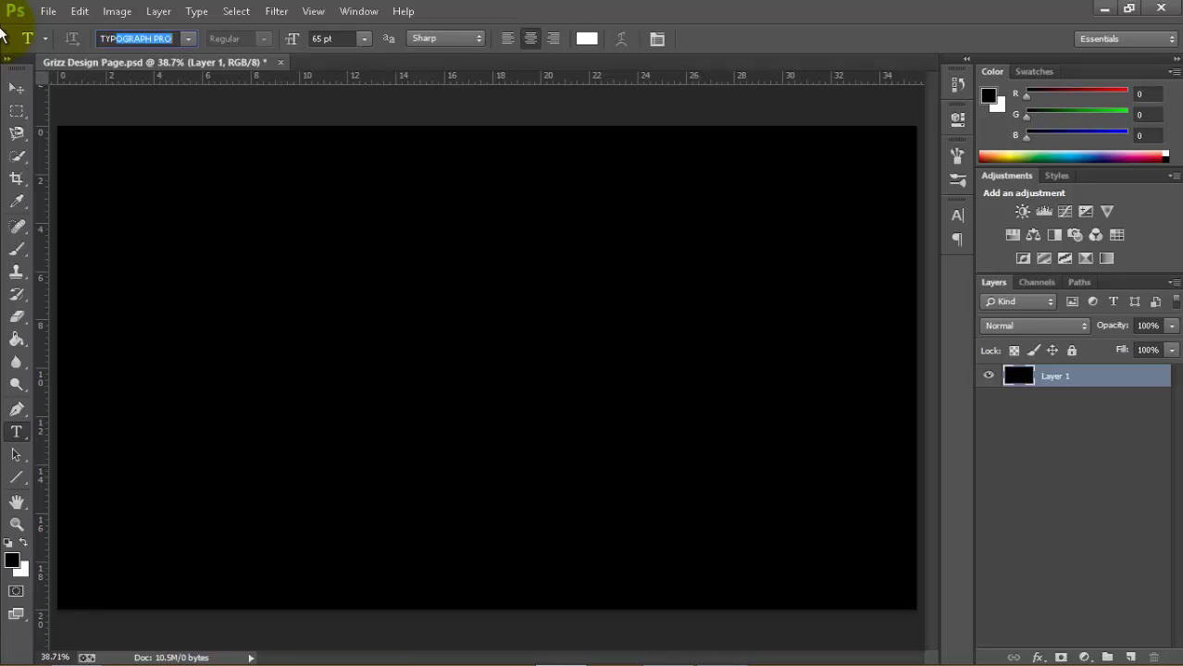
key("Return")
left_click(239, 38)
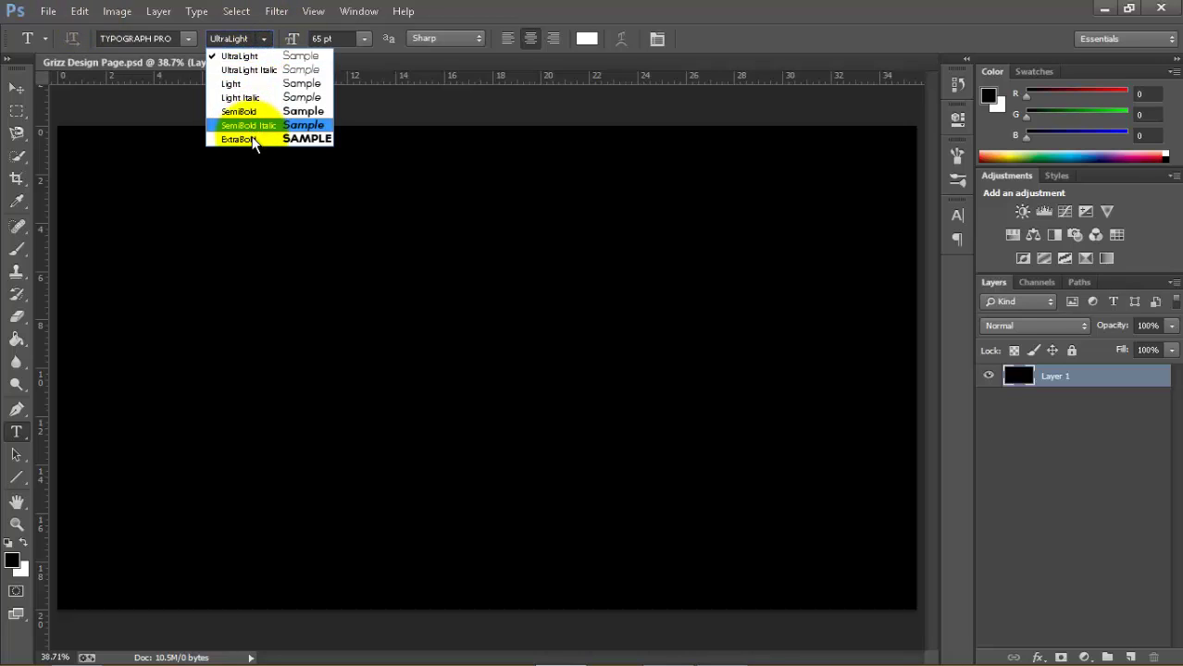
left_click(239, 139)
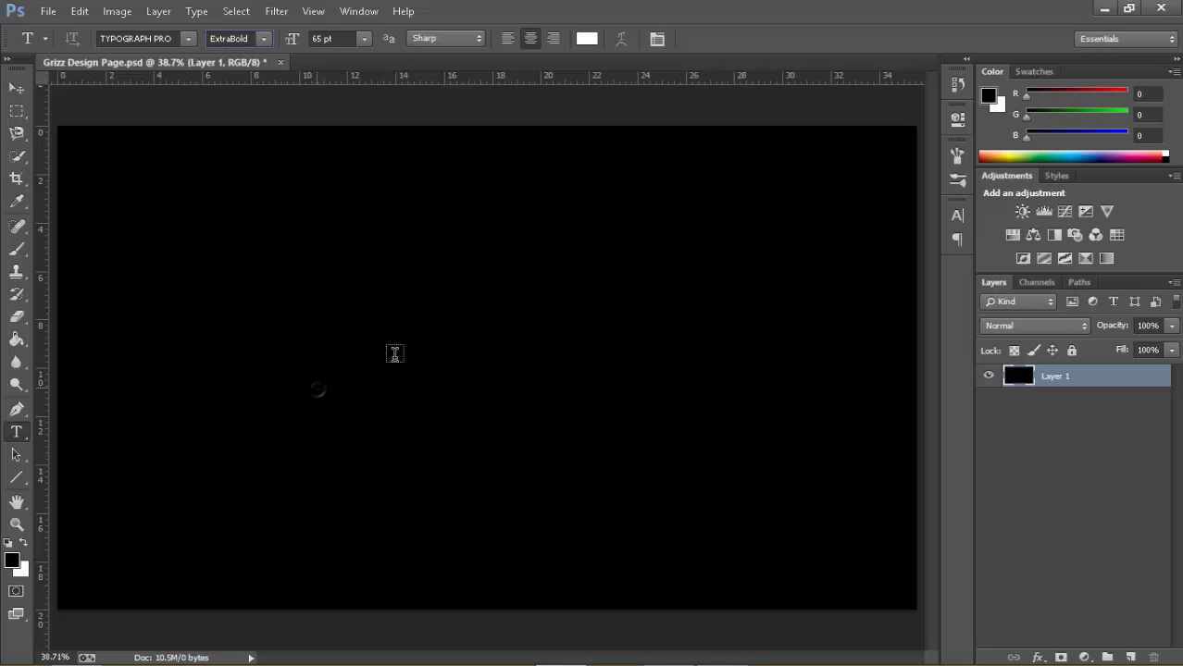
type("AMPLE")
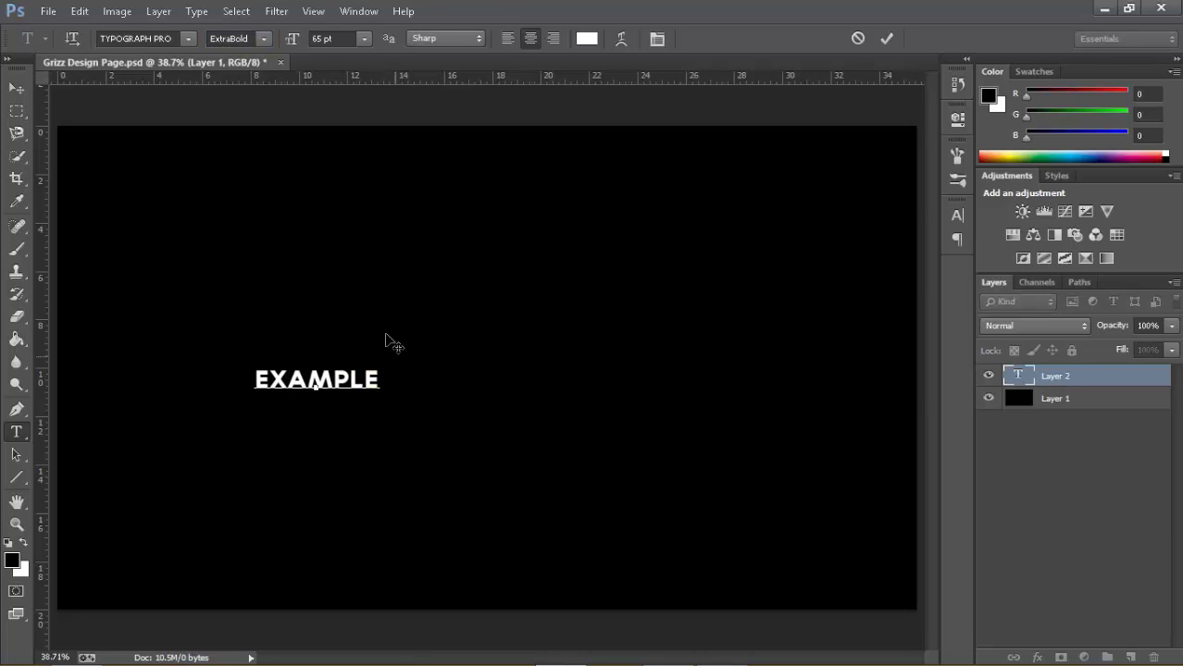
left_click(885, 39)
- Resize the EXAMPLE text to 350 pt and centre it on the canvas
key("ctrl+a")
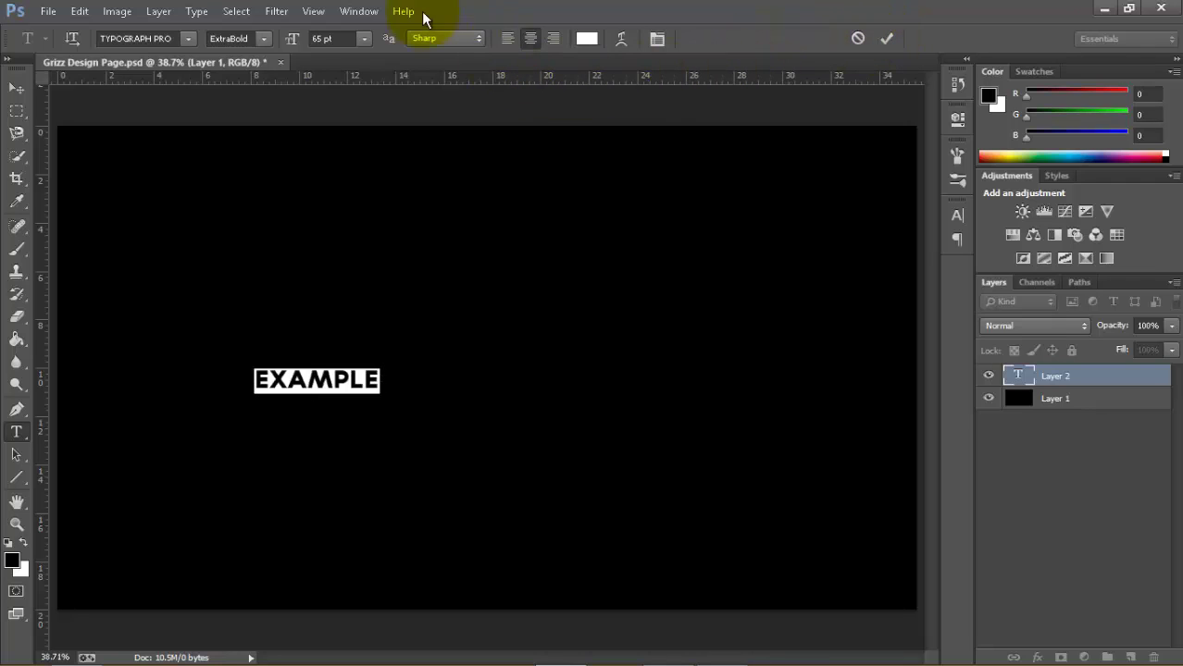
left_click(347, 38)
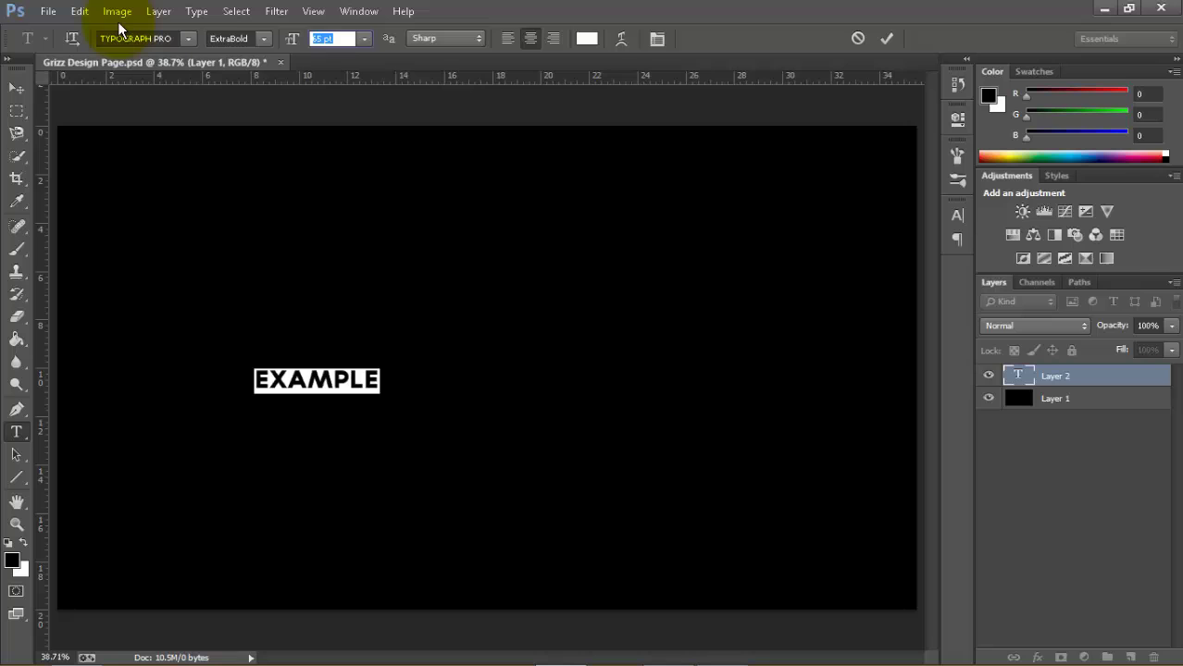
type("400")
key("BackSpace")
key("BackSpace")
key("BackSpace")
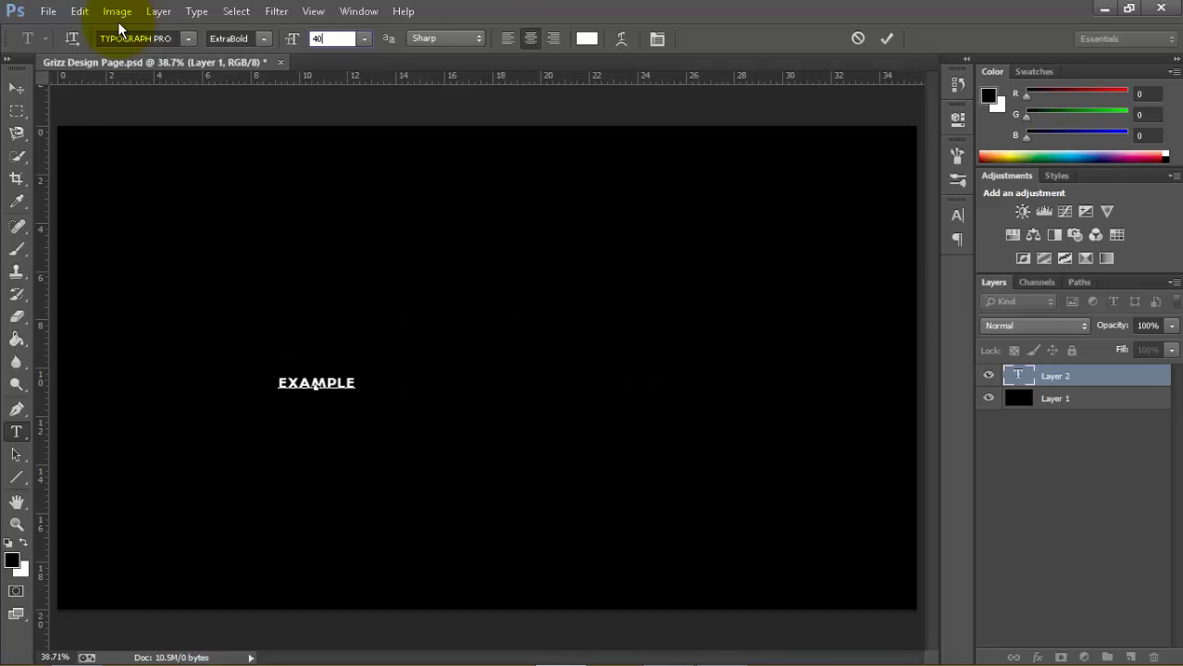
type("350")
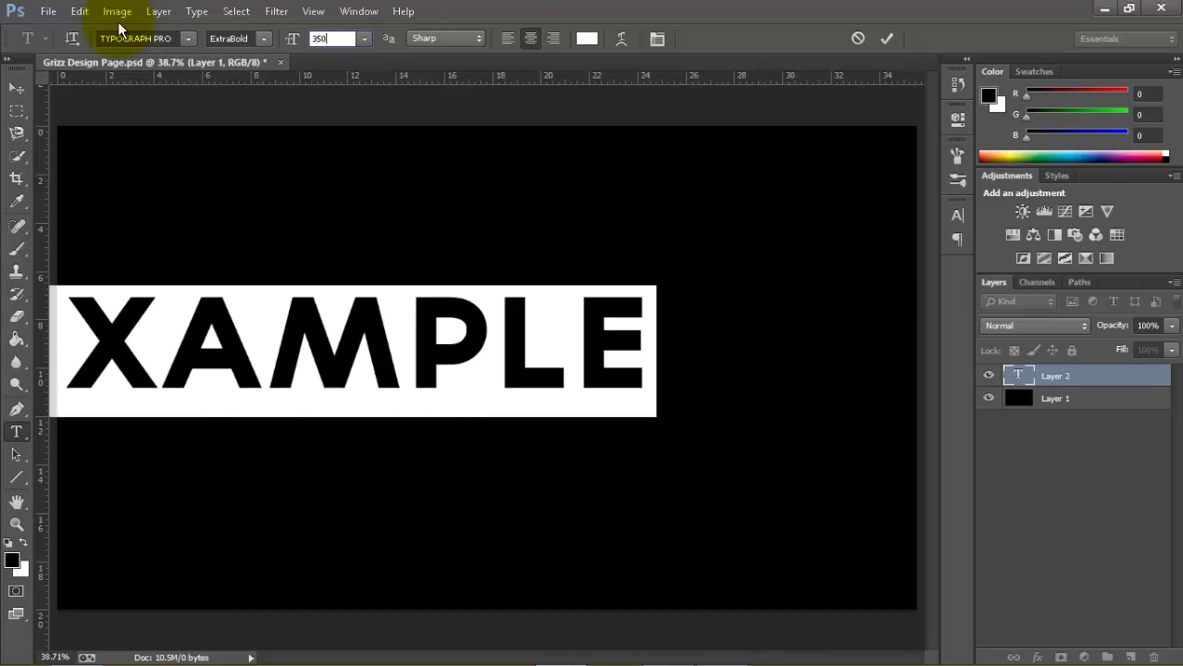
left_click(890, 40)
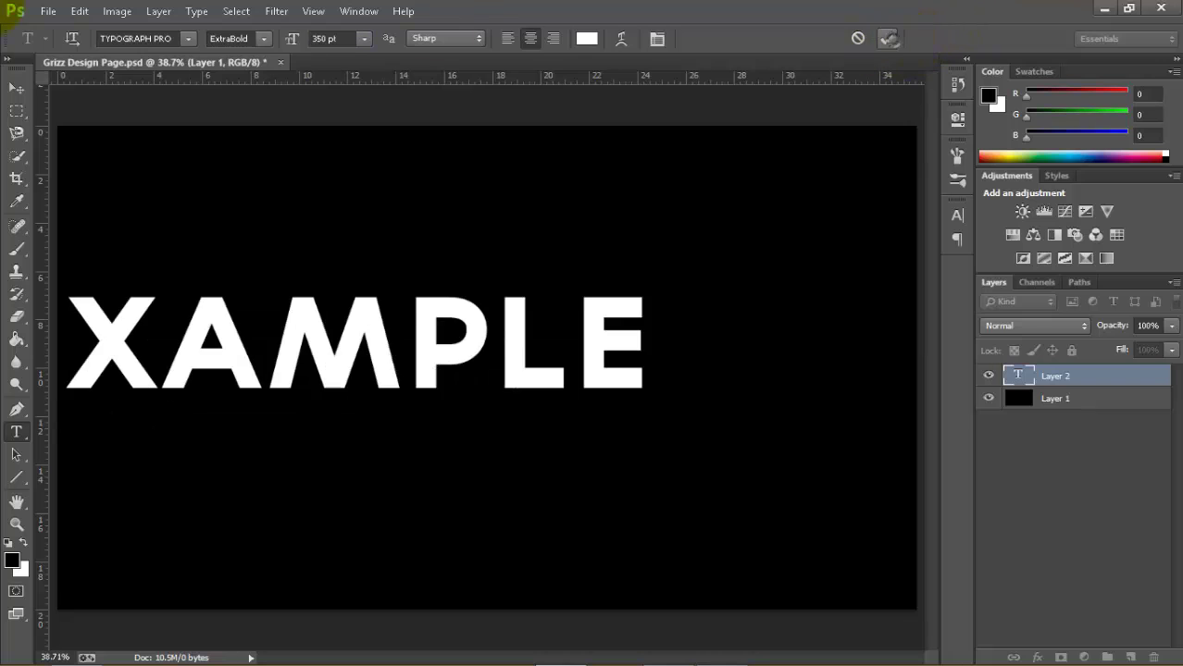
left_click(17, 88)
left_click_drag(236, 349, 390, 371)
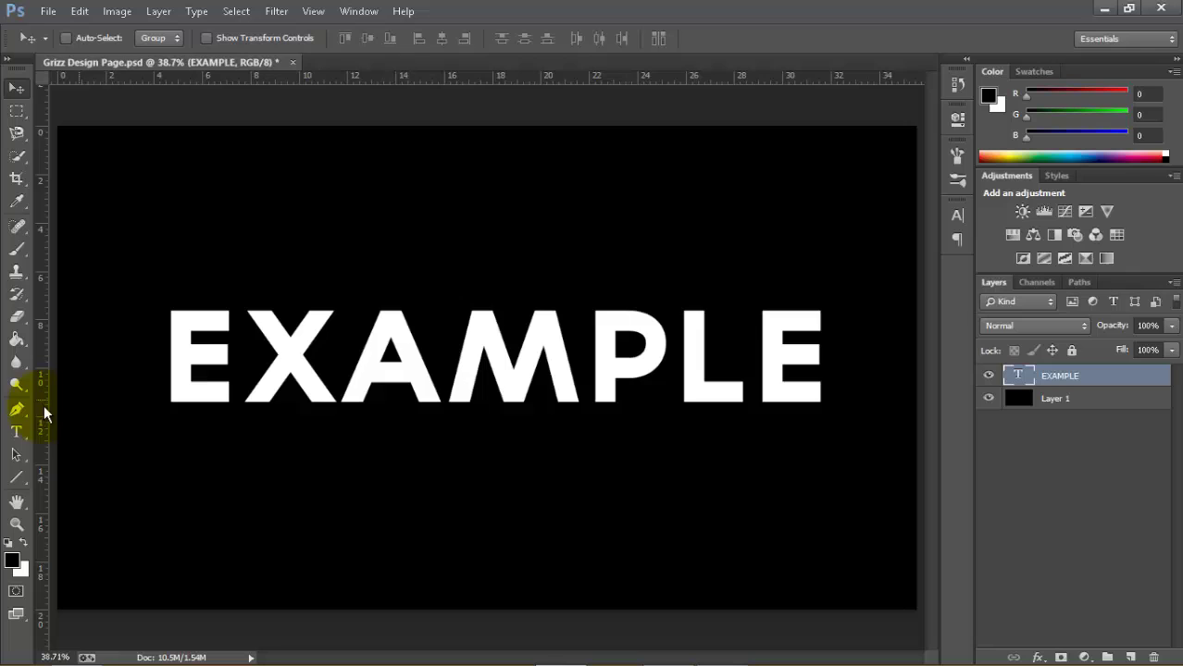
- Colour the EXAMPLE text white
left_click(16, 431)
double_click(263, 356)
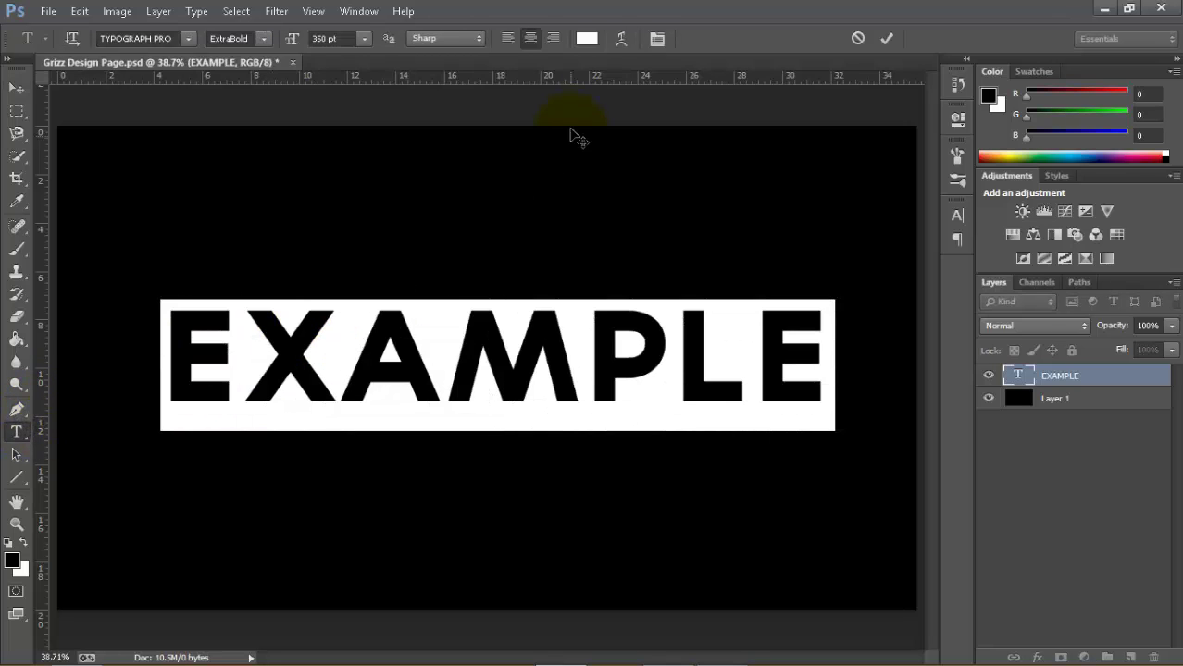
left_click(590, 39)
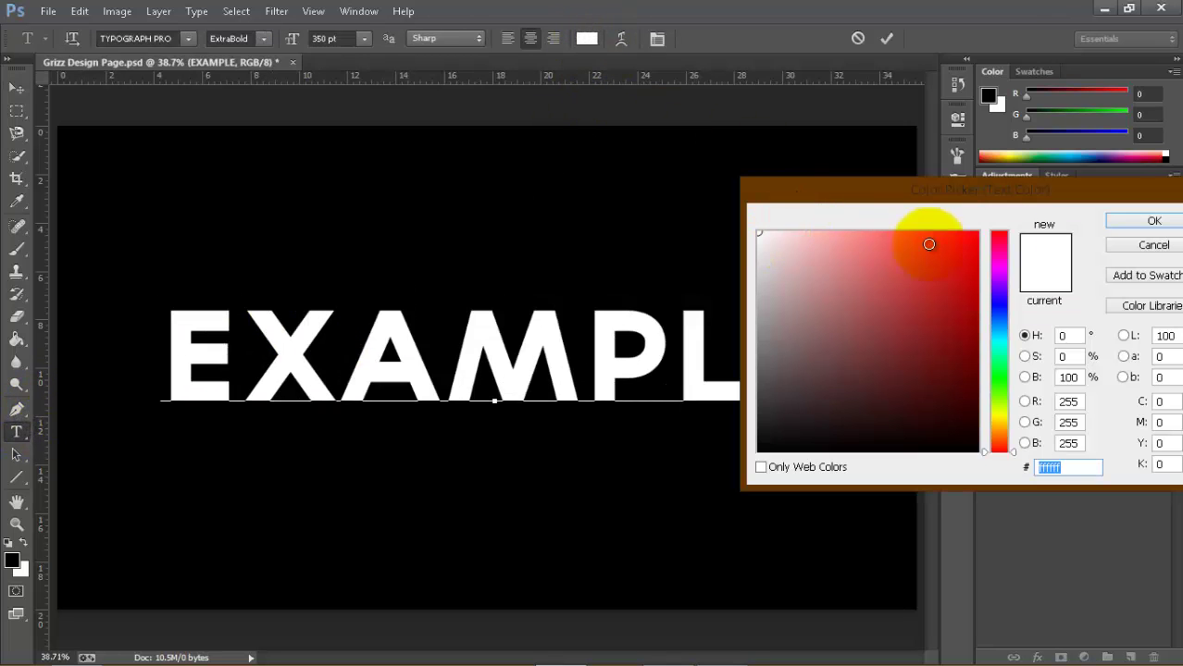
left_click(1111, 220)
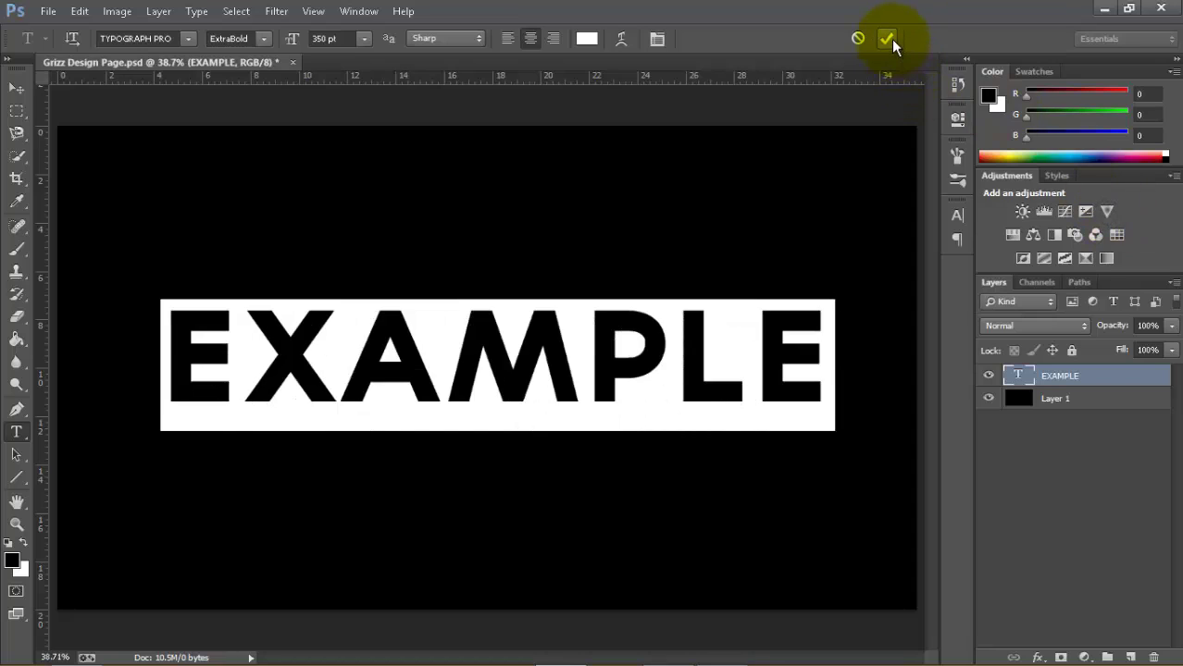
left_click(890, 39)
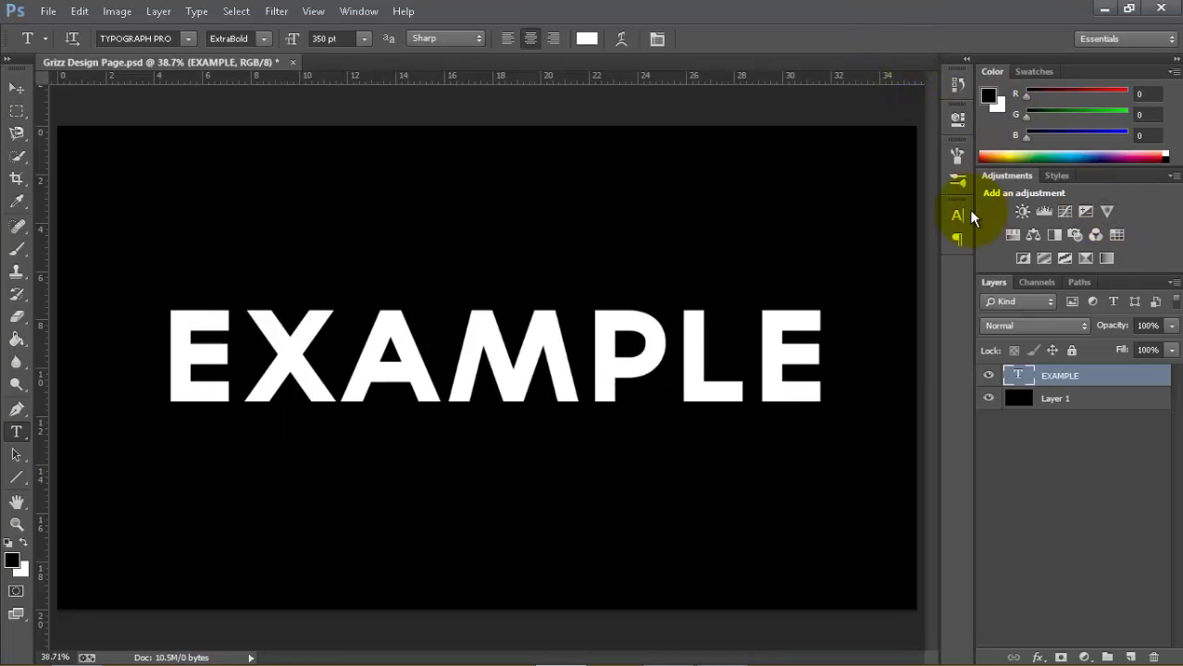
- Nudge EXAMPLE slightly left and duplicate the text layer twice
left_click(14, 90)
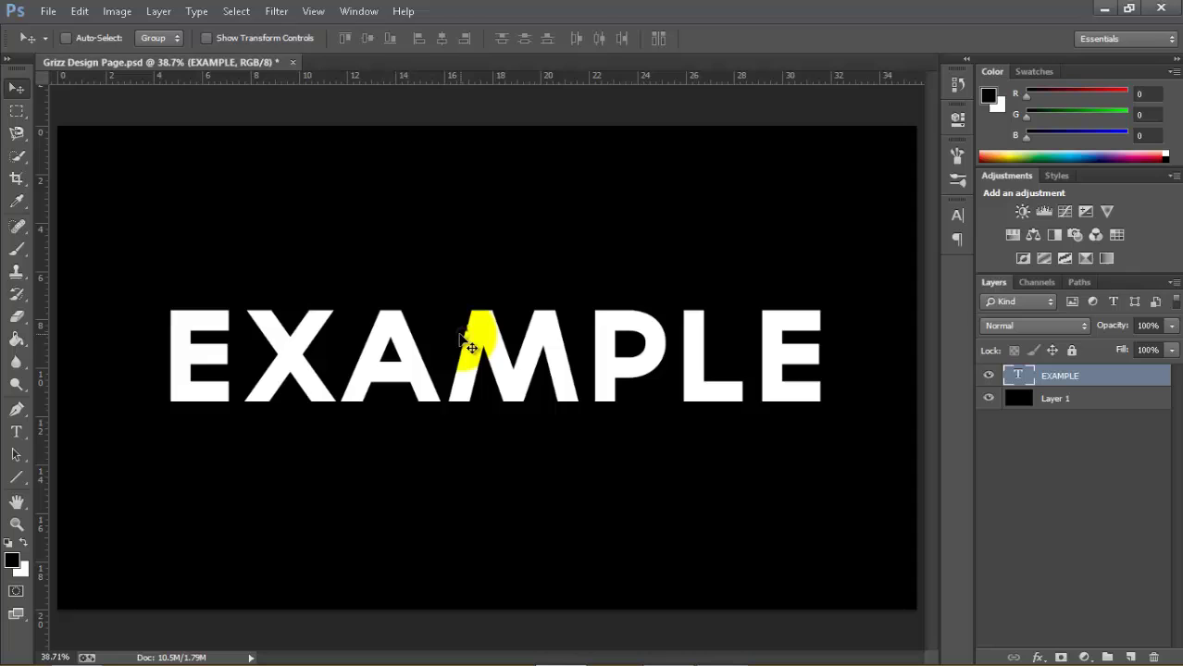
left_click_drag(456, 336, 442, 334)
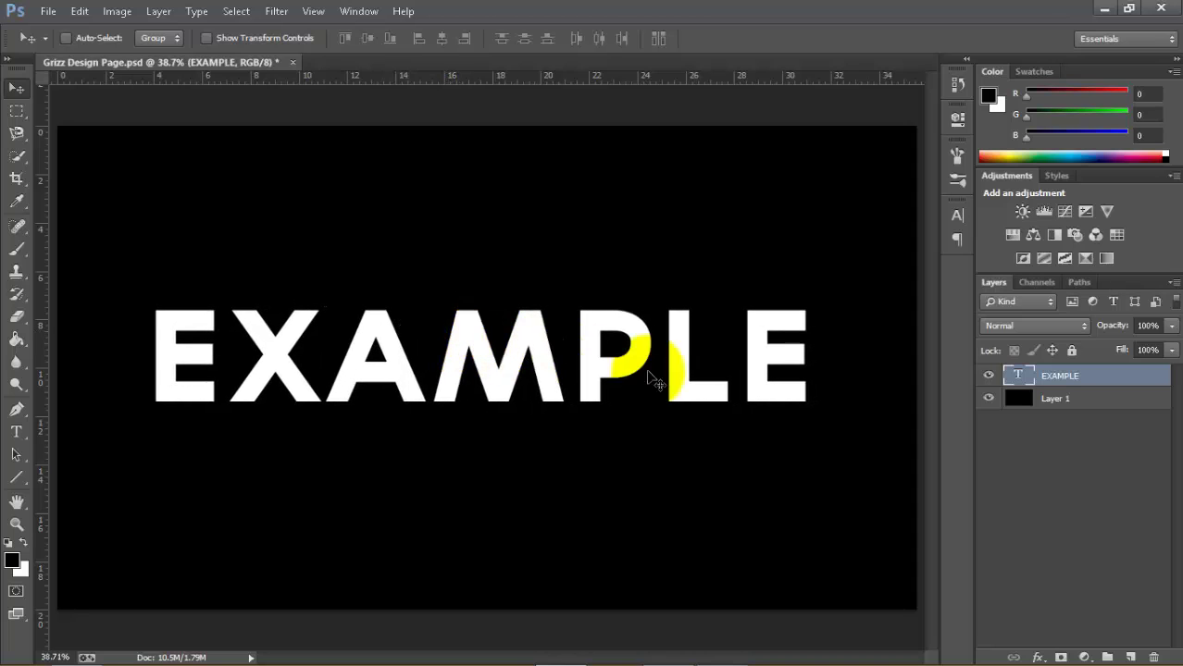
right_click(1115, 375)
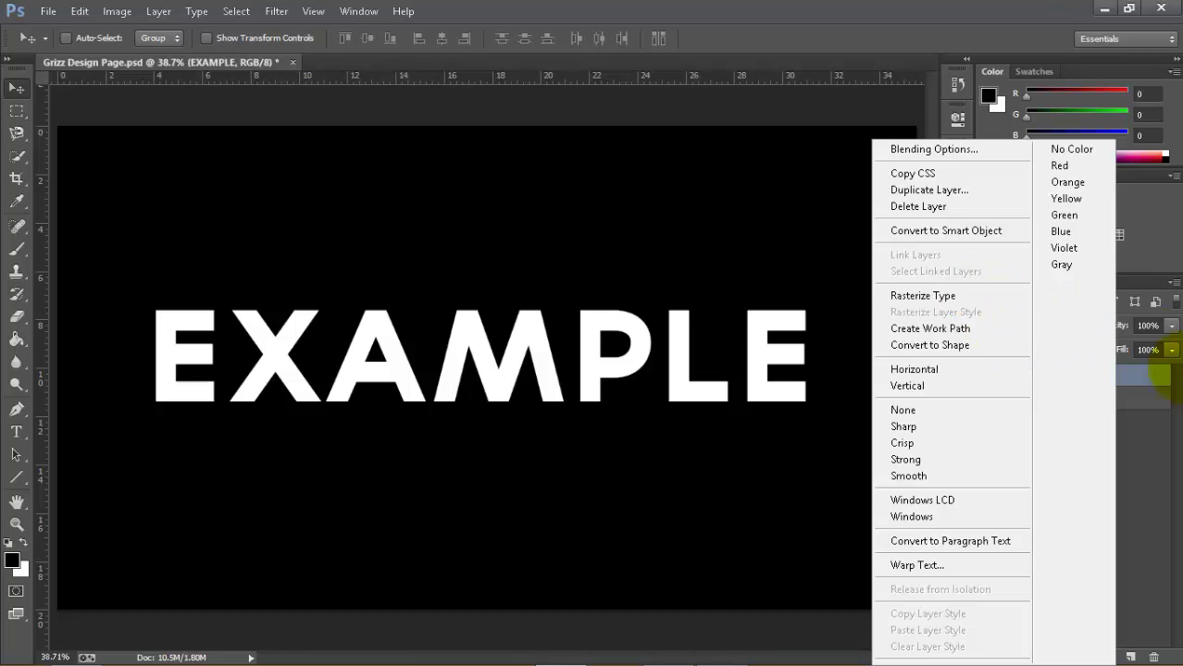
left_click(1147, 387)
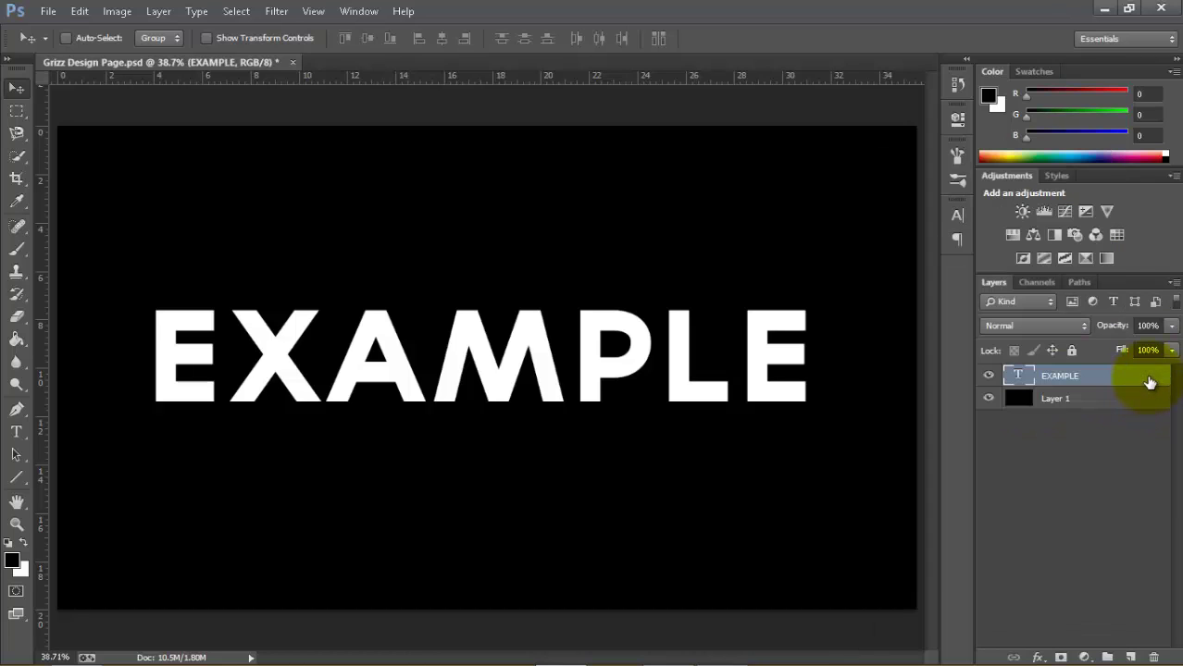
key("ctrl+j")
key("ctrl+j")
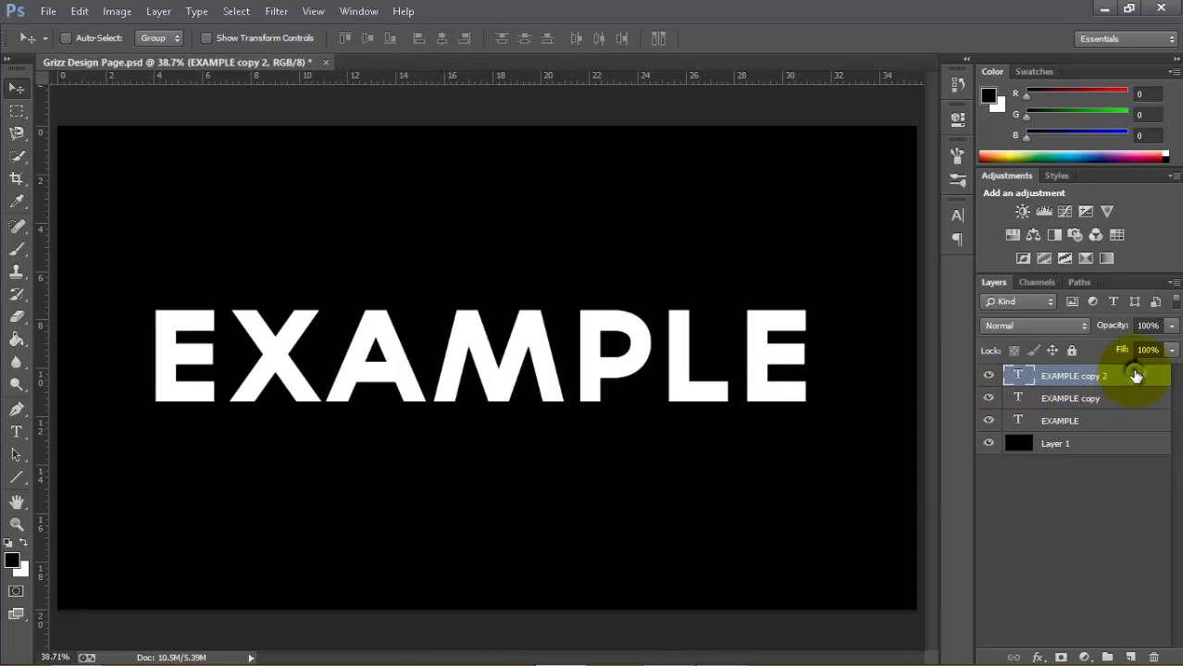
- Exclude the red channel from EXAMPLE copy 2 in its blending options
double_click(1135, 375)
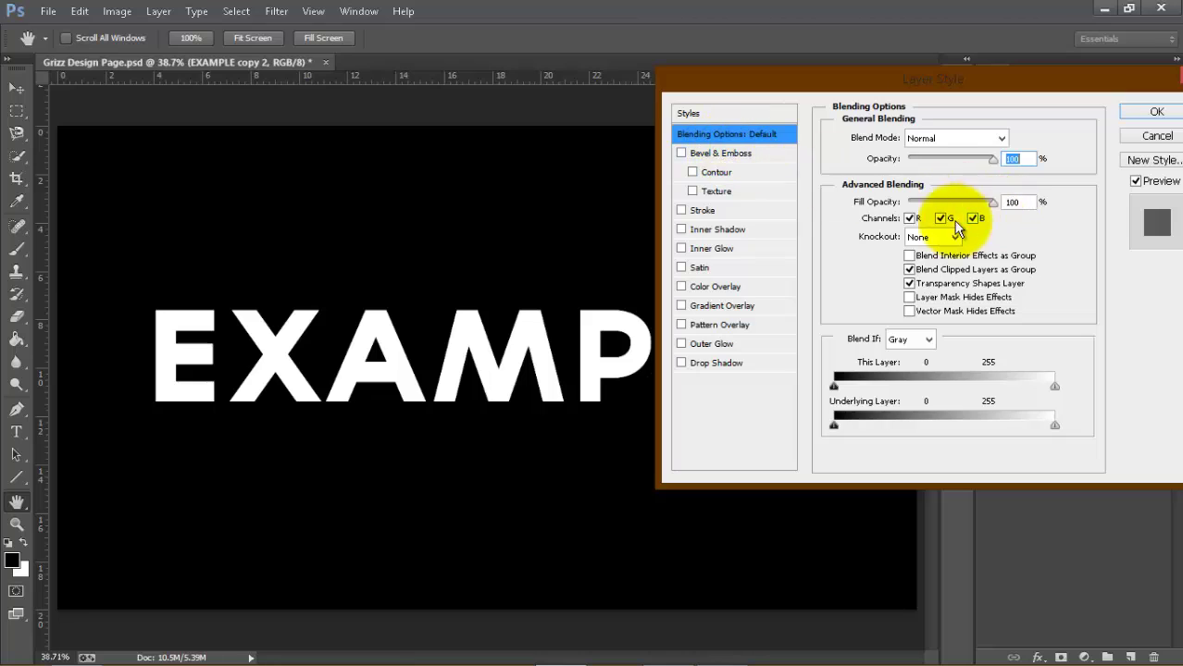
left_click(908, 217)
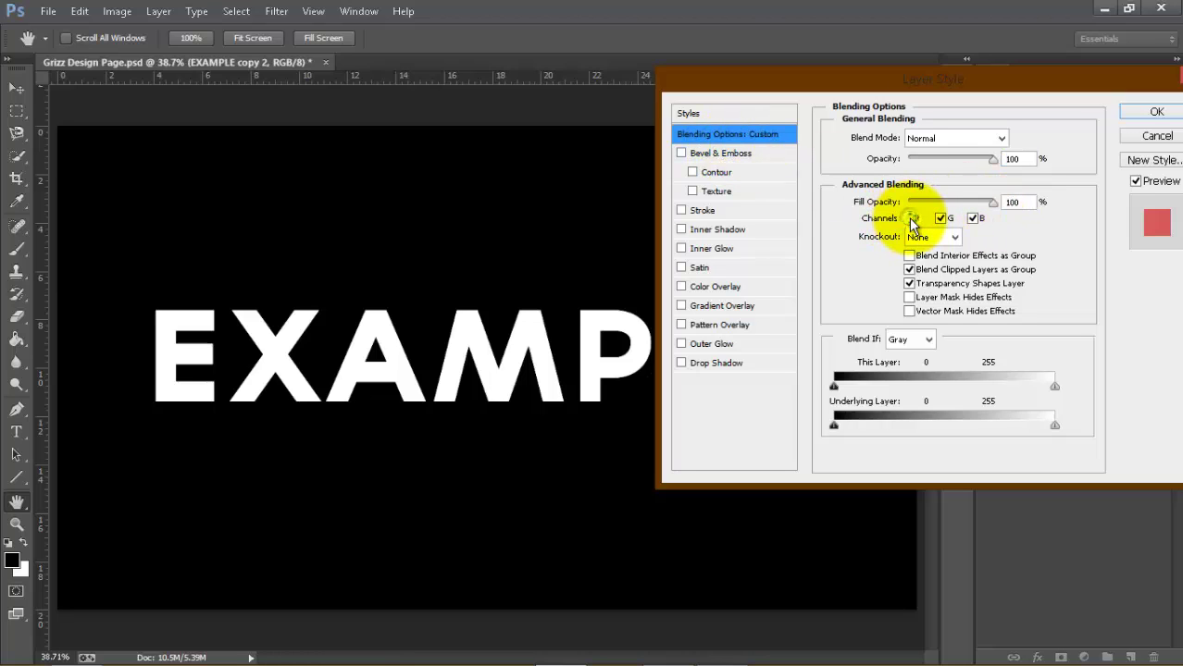
left_click(1156, 112)
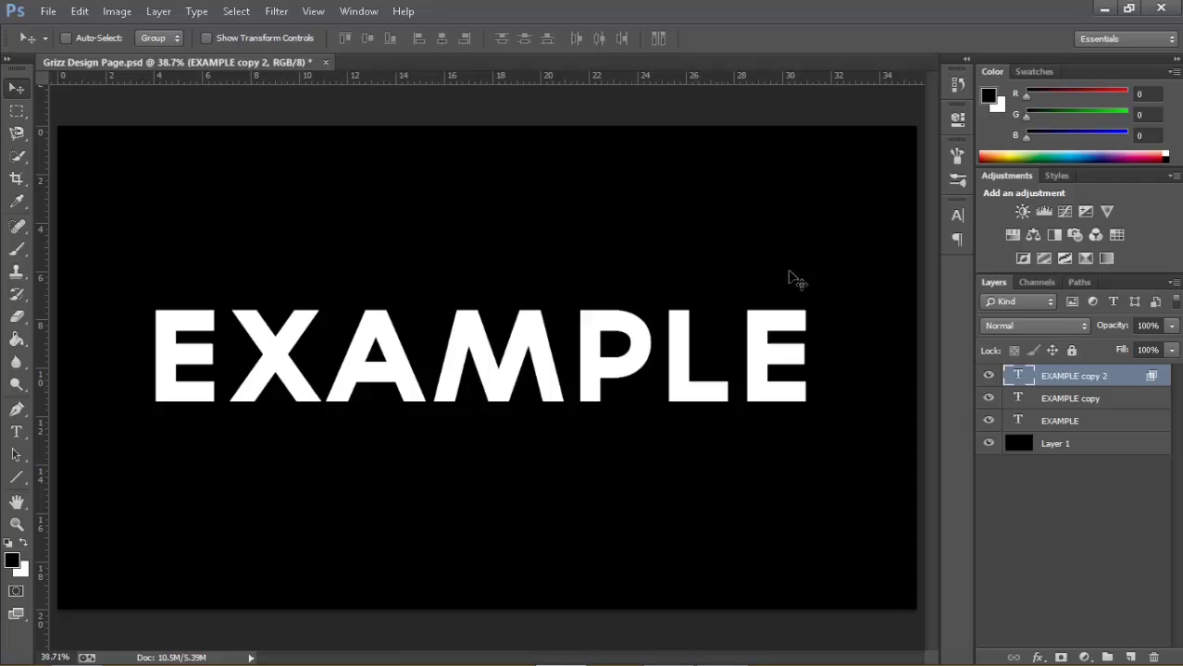
left_click(989, 376)
left_click(989, 376)
- Exclude the green channel from the EXAMPLE copy layer
left_click(1081, 398)
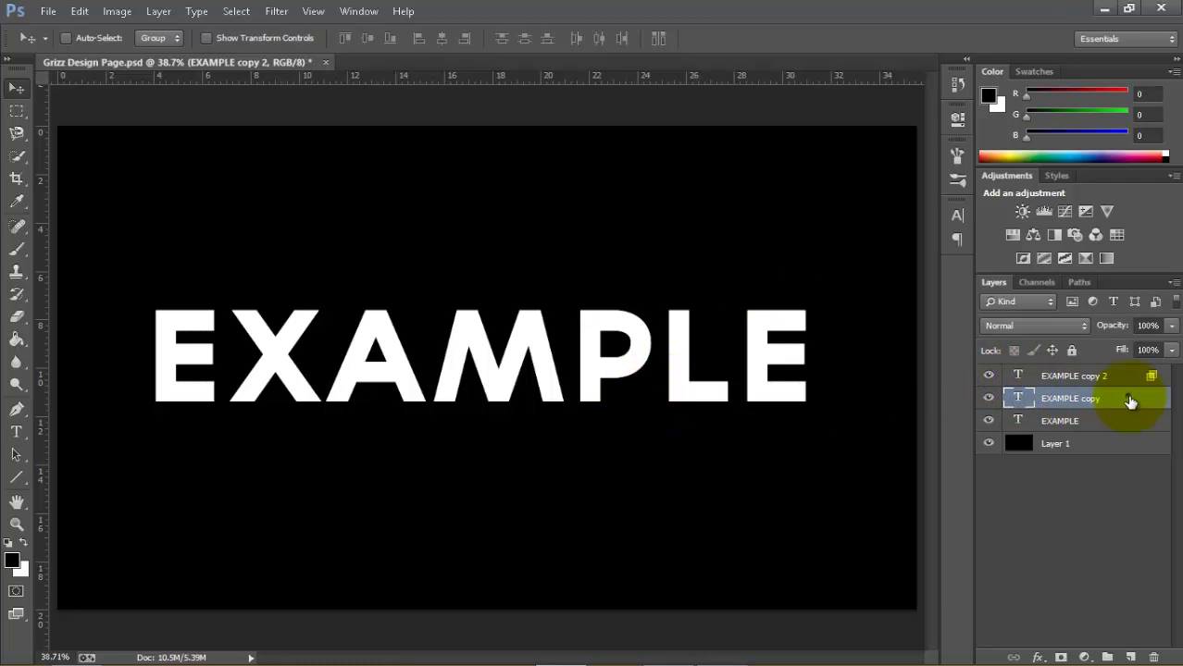
double_click(1125, 400)
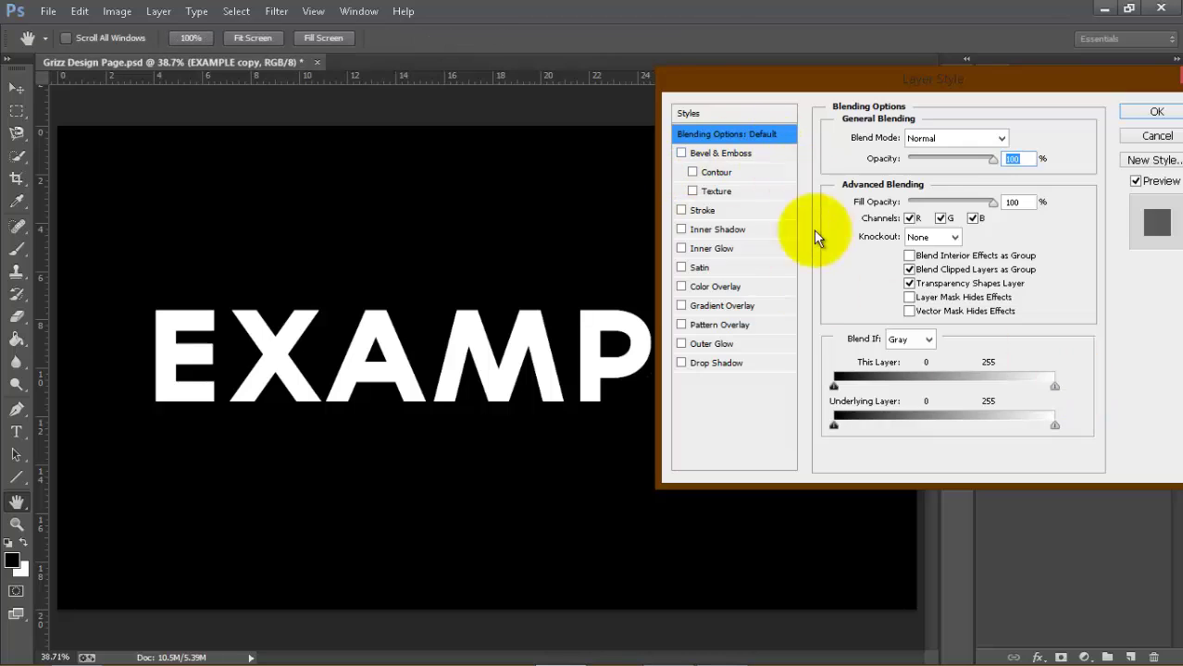
left_click(944, 220)
left_click(1135, 110)
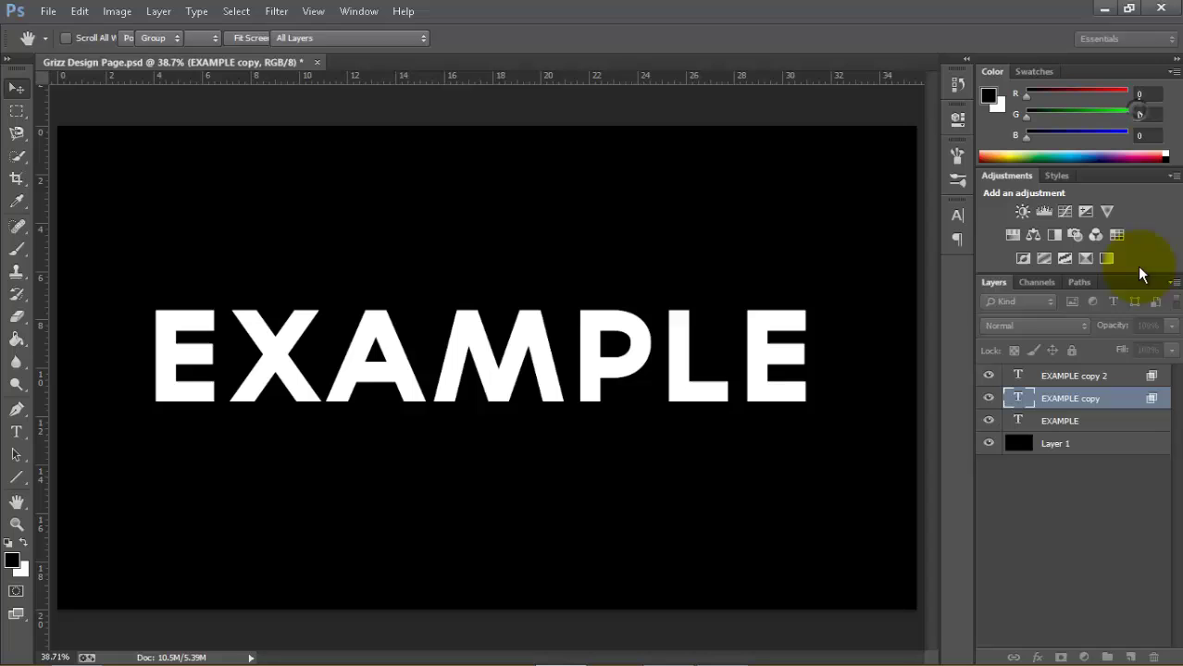
- Exclude the blue channel from the original EXAMPLE layer
double_click(1102, 422)
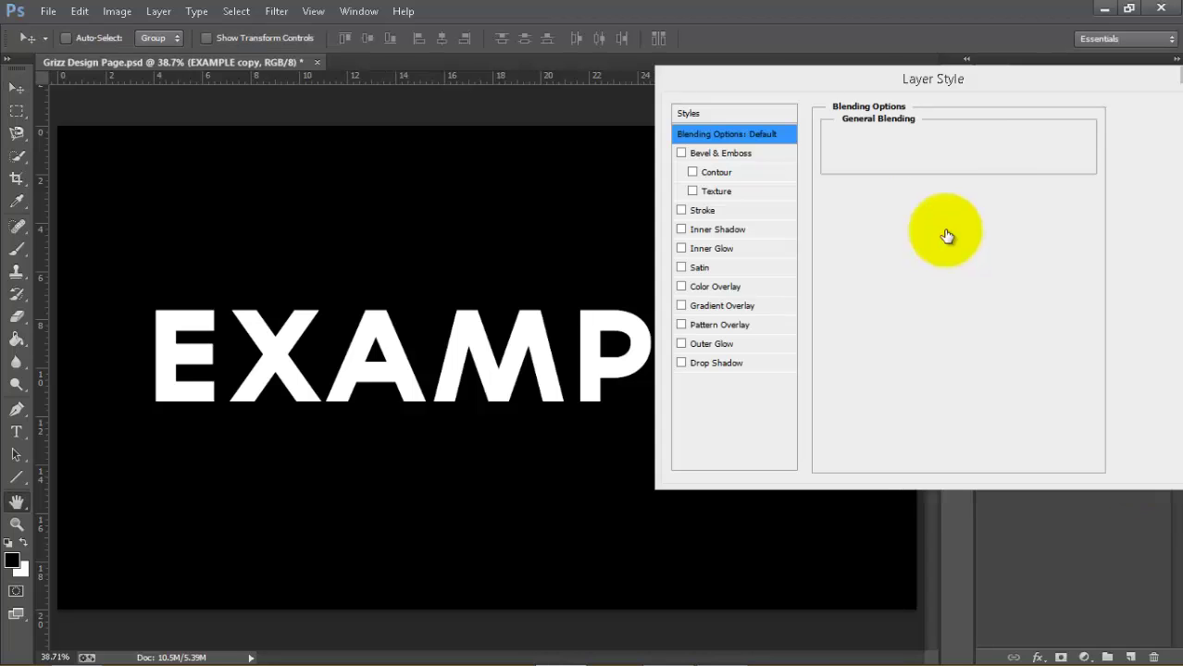
left_click(713, 116)
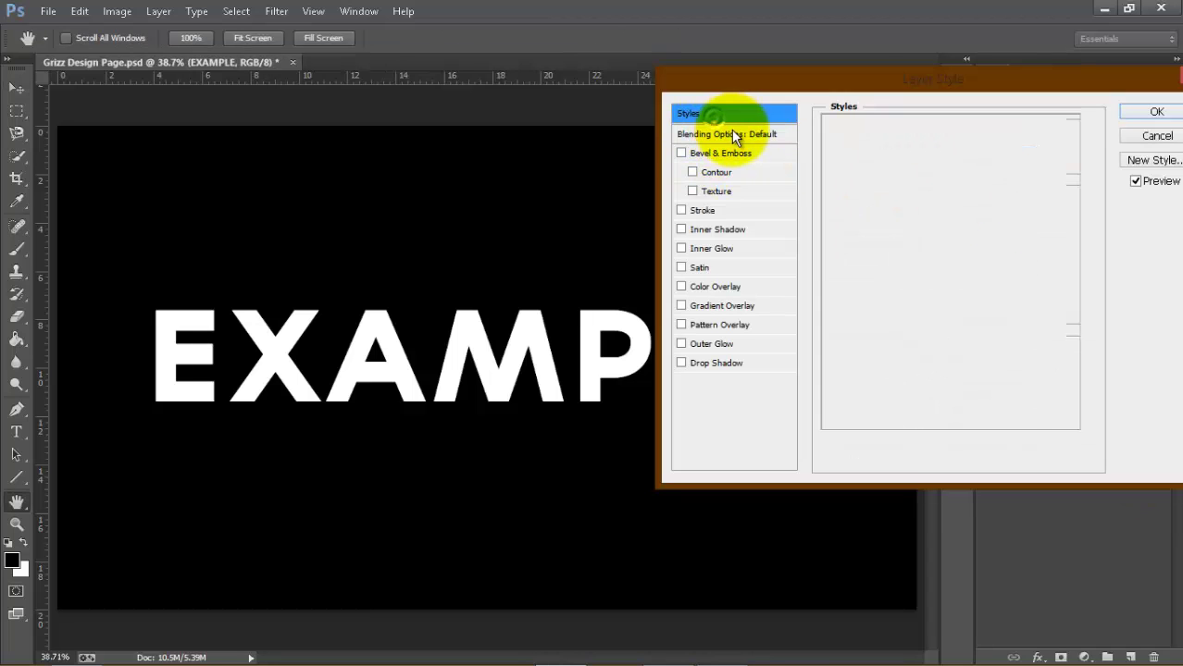
left_click(731, 133)
left_click(974, 218)
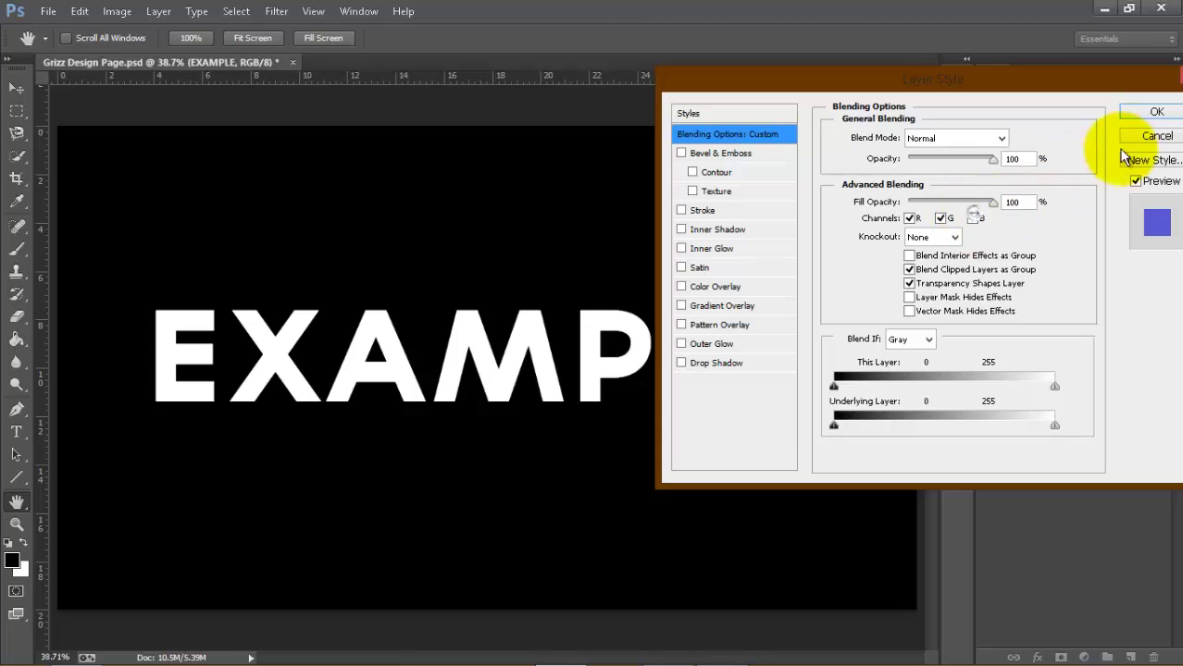
left_click(1158, 112)
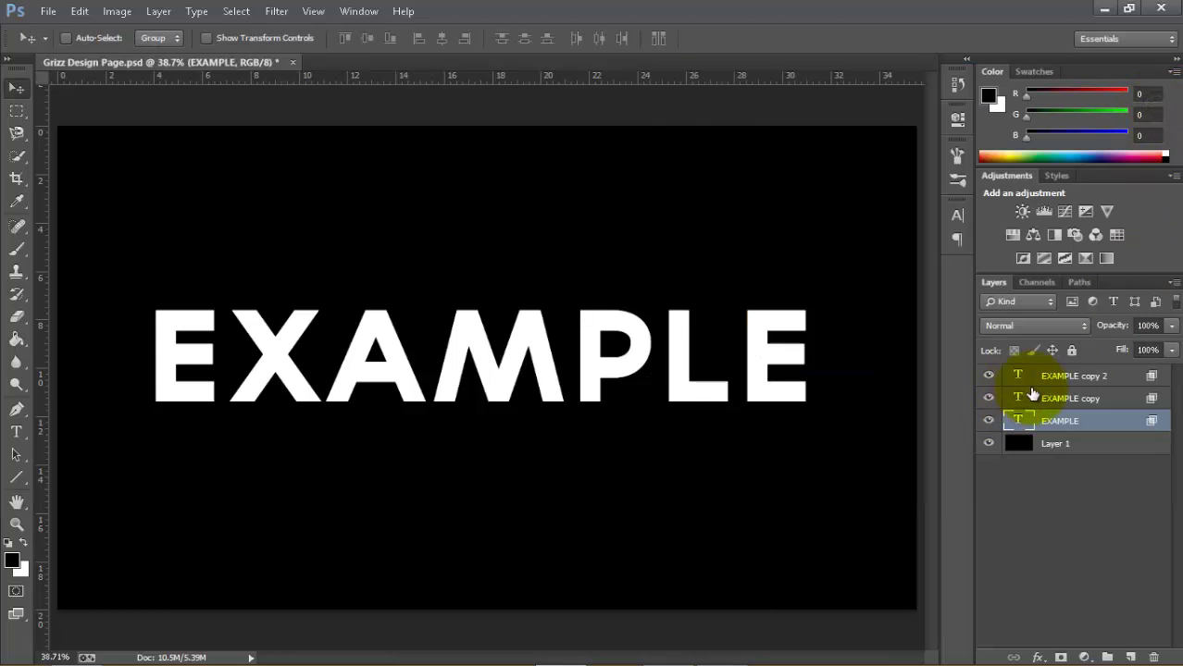
- Offset EXAMPLE copy 2 one pixel right to reveal a cyan fringe
left_click(1066, 378)
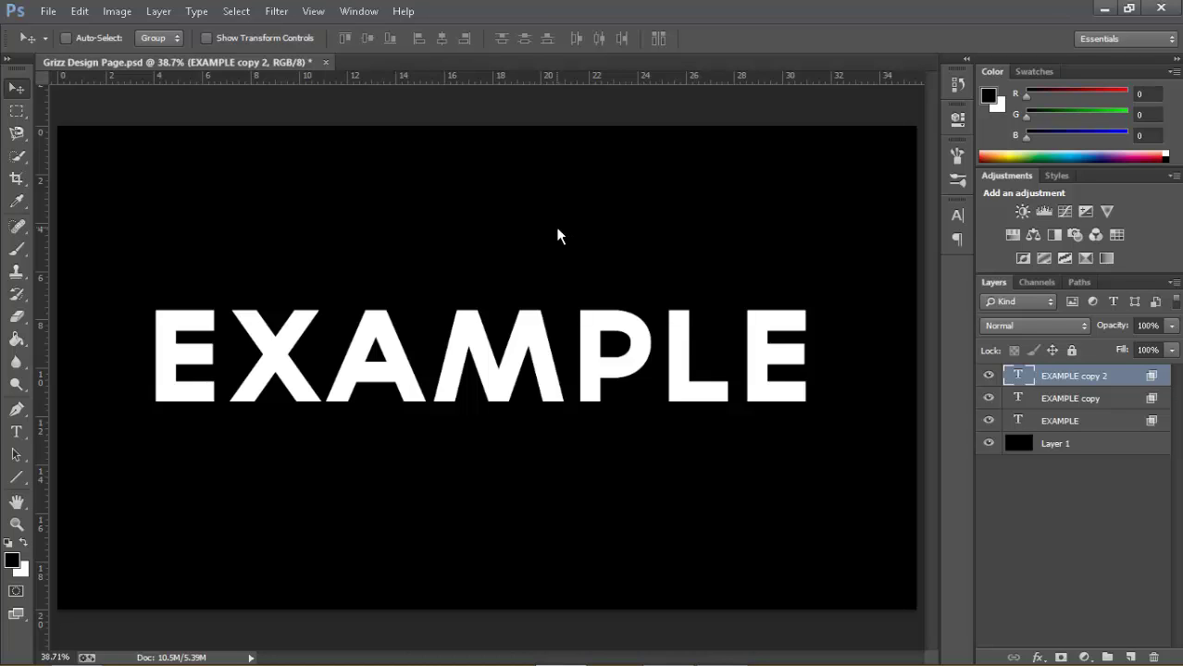
key("Right")
key("Right")
key("Right")
key("Right")
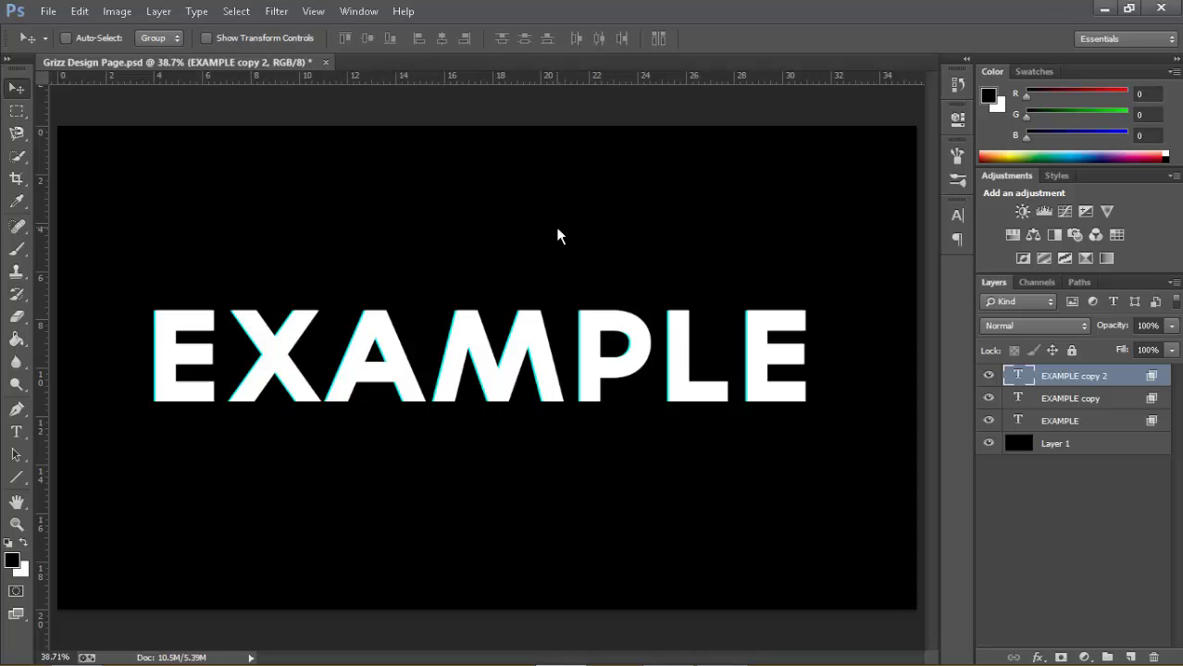
key("Left")
key("Left")
key("Left")
key("Left")
key("Left")
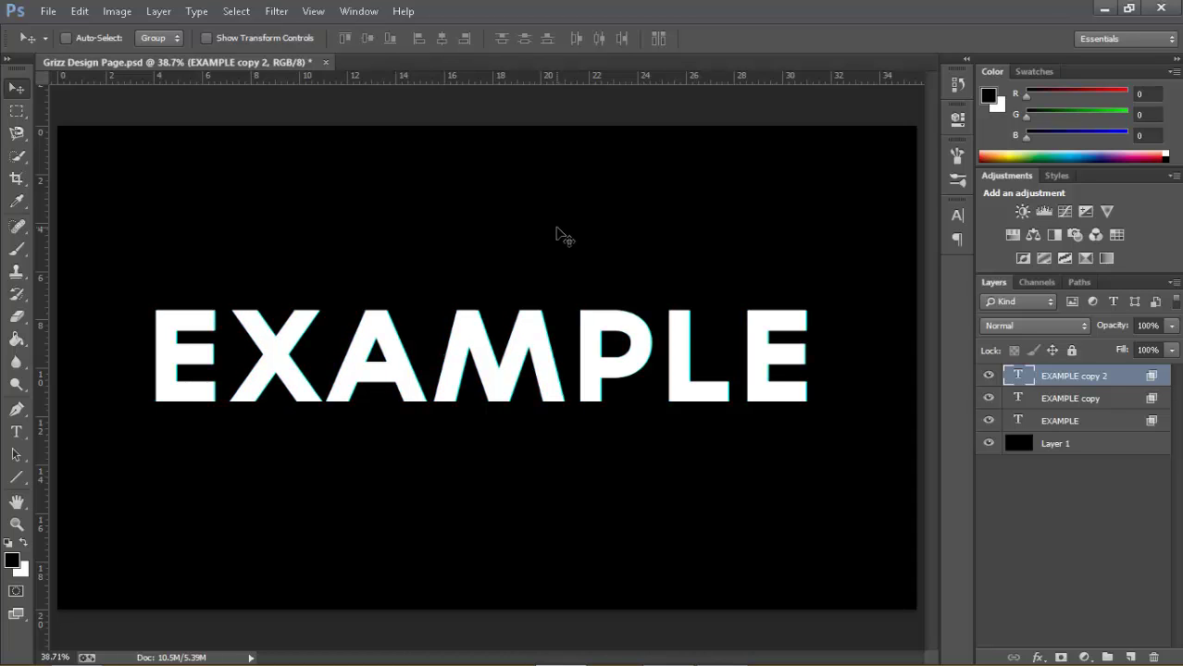
key("Right")
key("Right")
key("Right")
key("Right")
key("Right")
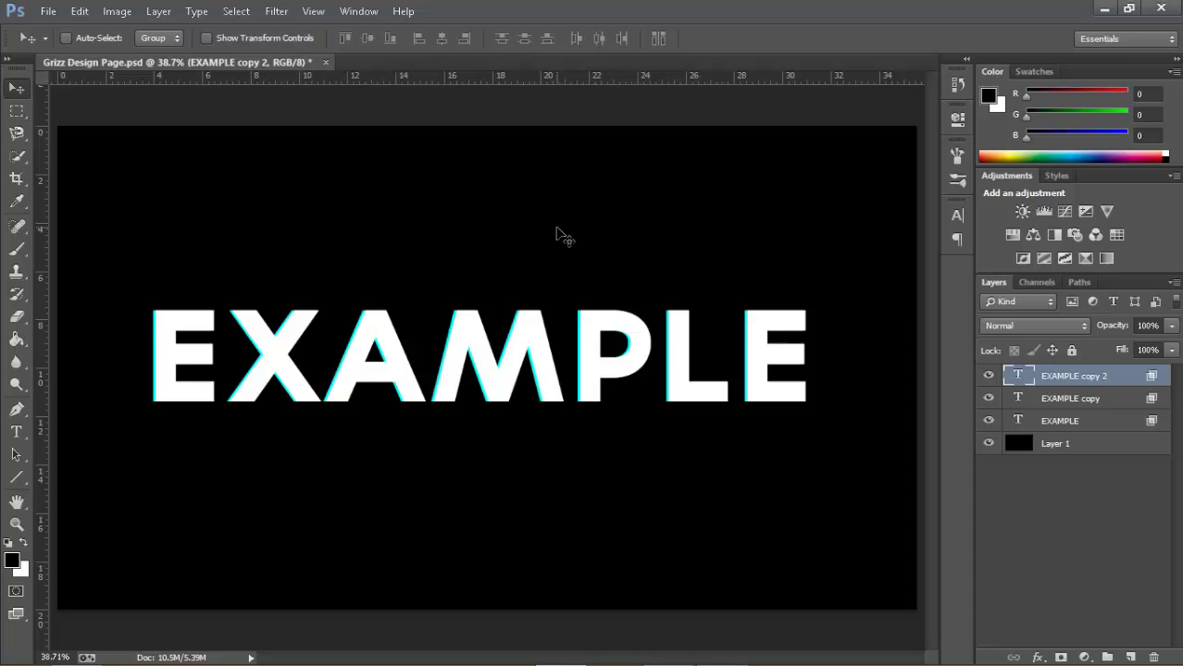
- Shift EXAMPLE copy right for a magenta fringe, leaving EXAMPLE in place
left_click(1106, 401)
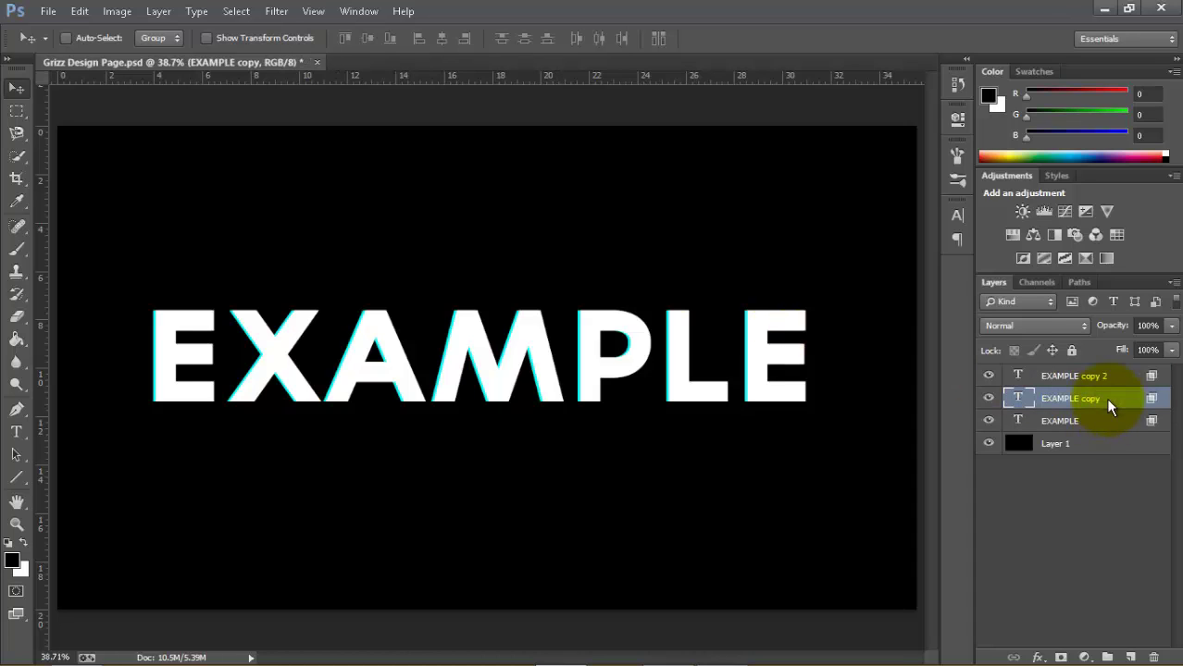
key("Right")
key("Right")
key("Right")
key("Right")
key("Right")
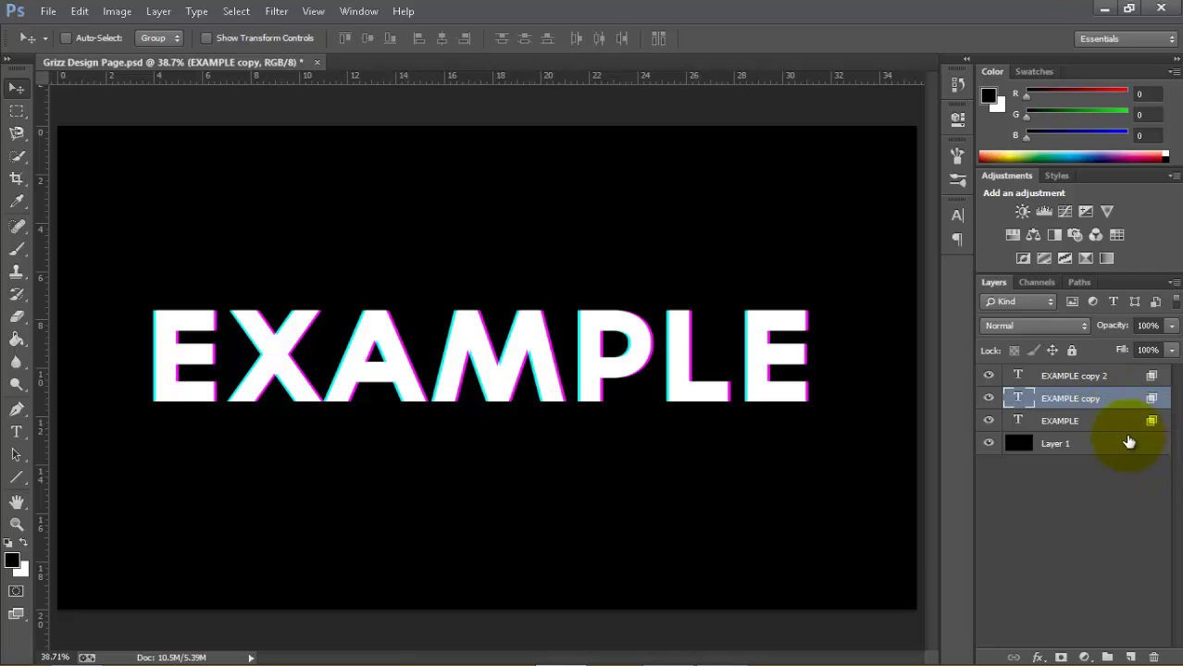
left_click(1117, 426)
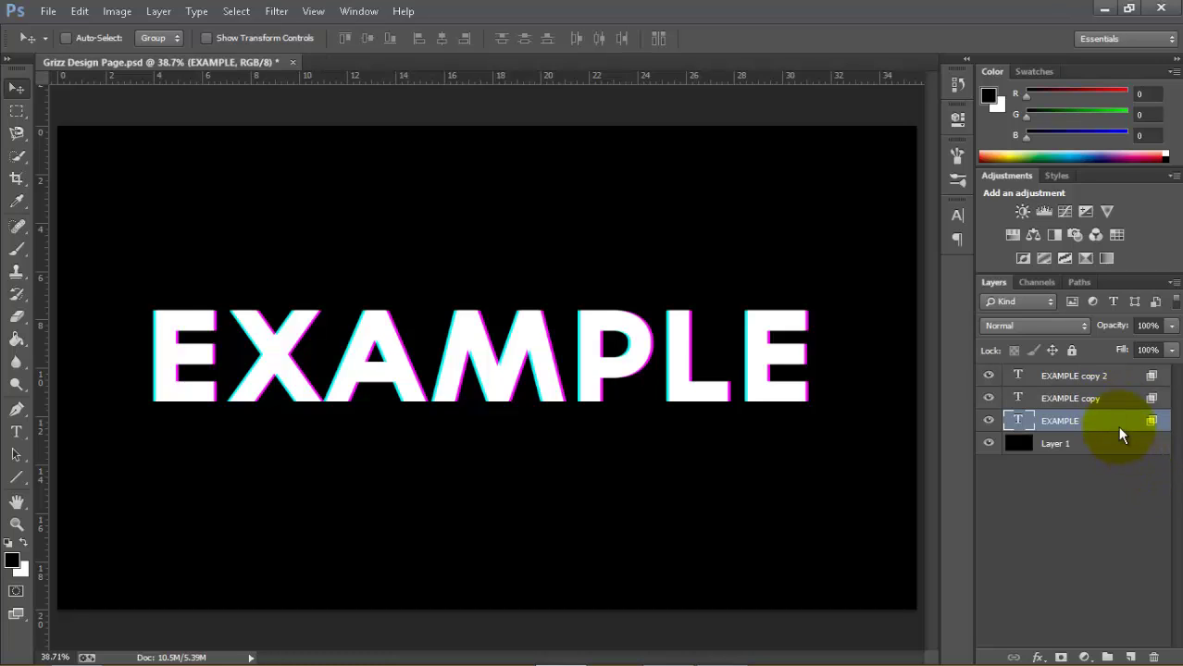
key("Up")
key("Up")
key("Up")
key("Up")
key("Up")
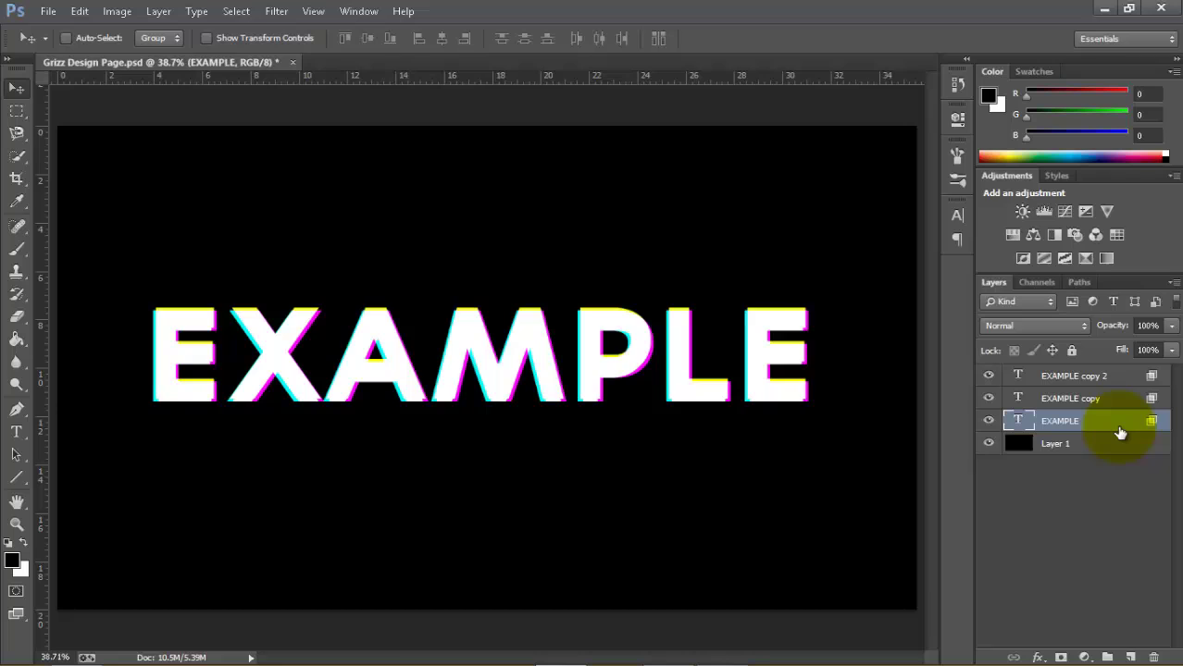
key("Down")
key("Down")
key("Down")
key("Down")
key("Down")
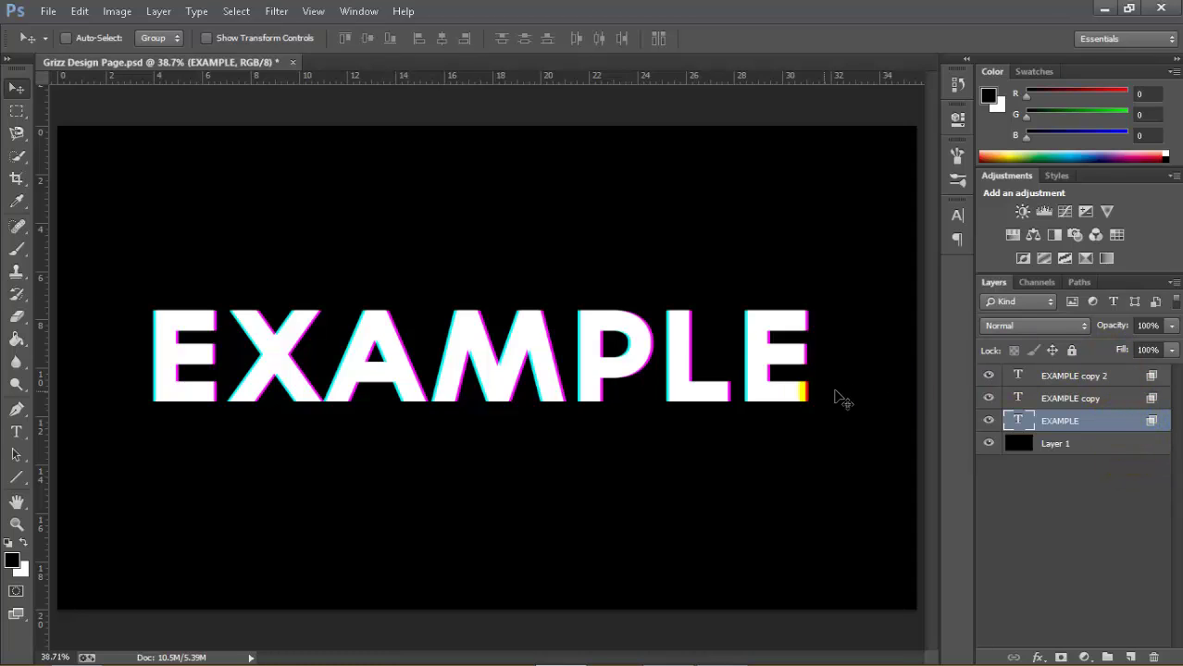
- Fine-tune EXAMPLE copy 2 a few pixels right to balance the fringes
left_click(411, 396)
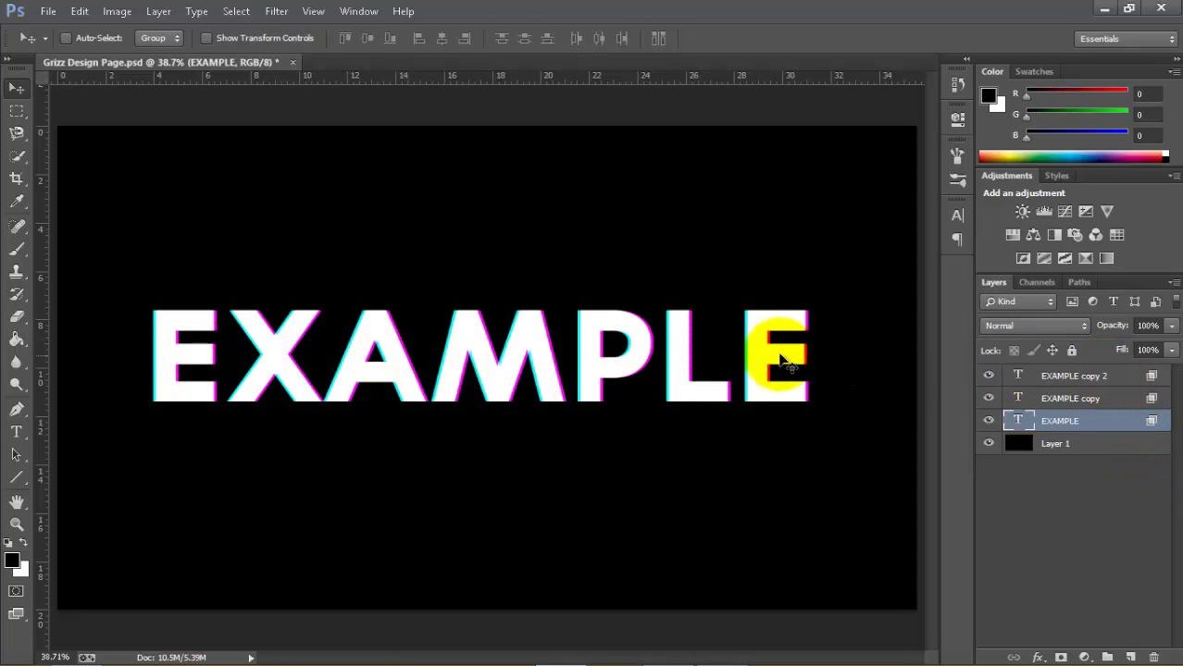
left_click(1065, 376)
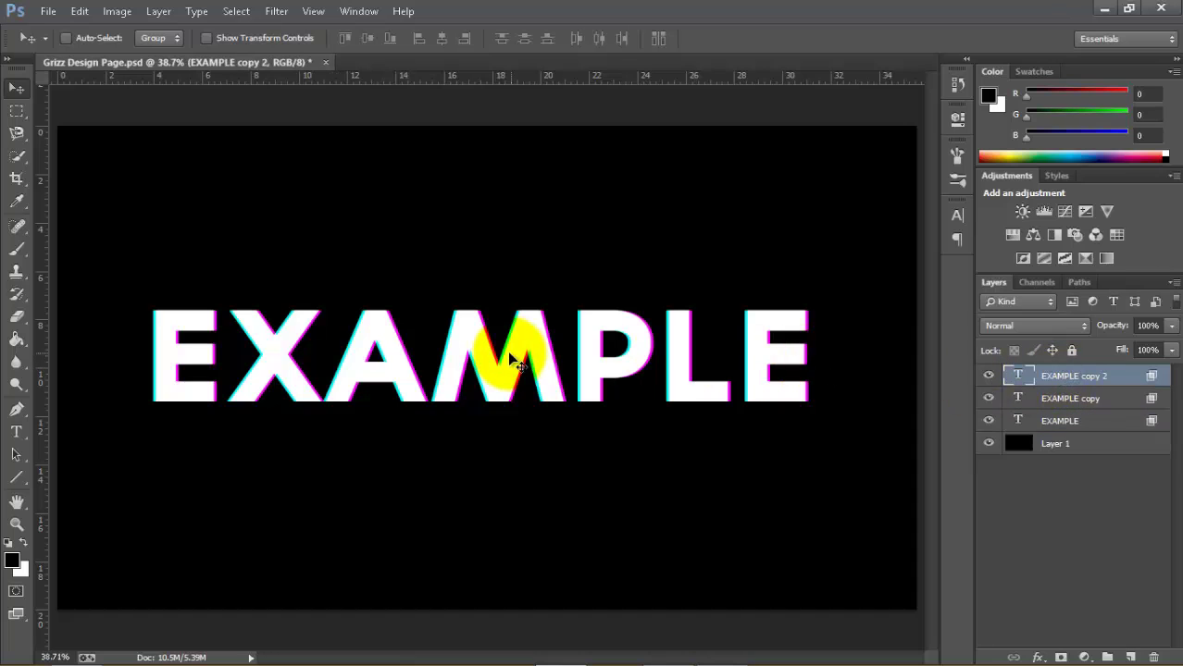
mouse_move(675, 359)
left_mouse_down()
mouse_move(556, 306)
mouse_move(569, 296)
mouse_move(663, 350)
left_mouse_up()
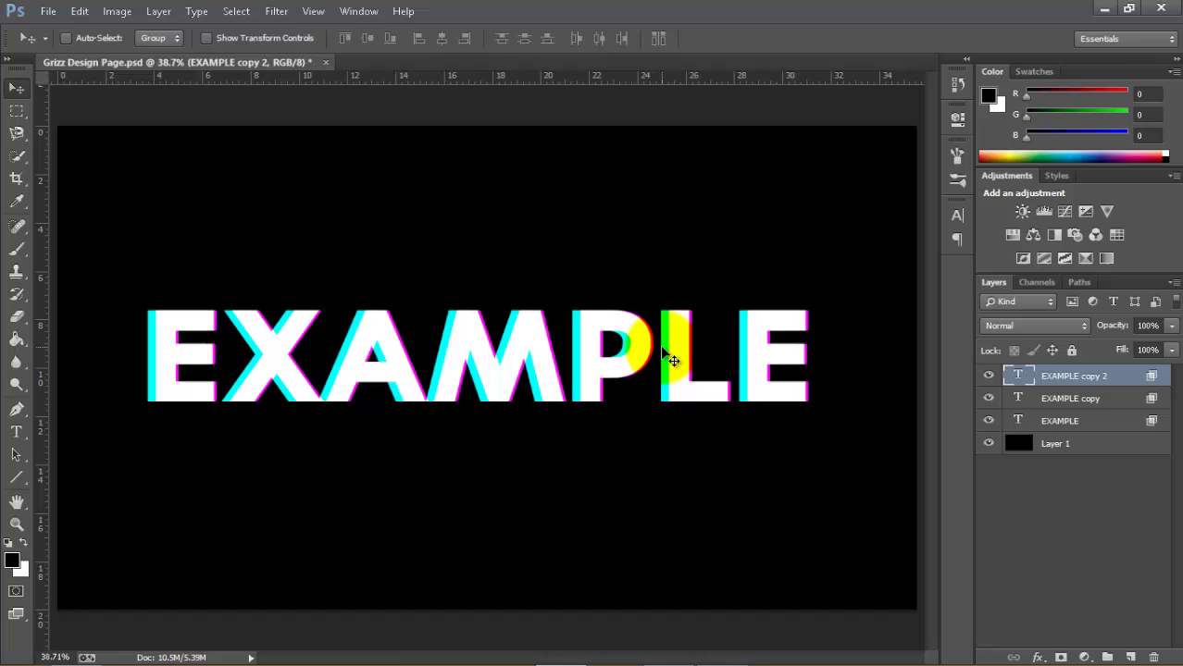
key("Right")
key("Right")
key("Right")
key("Right")
key("Right")
key("Right")
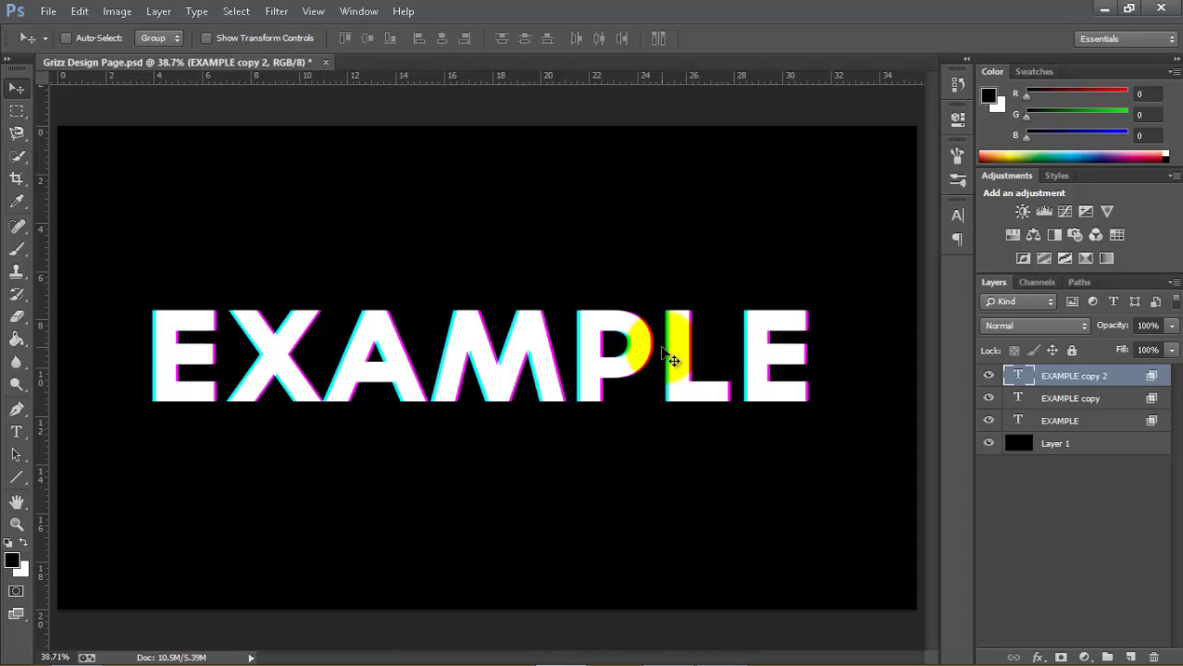
key("Right")
key("Left")
key("Left")
key("Right")
key("Left")
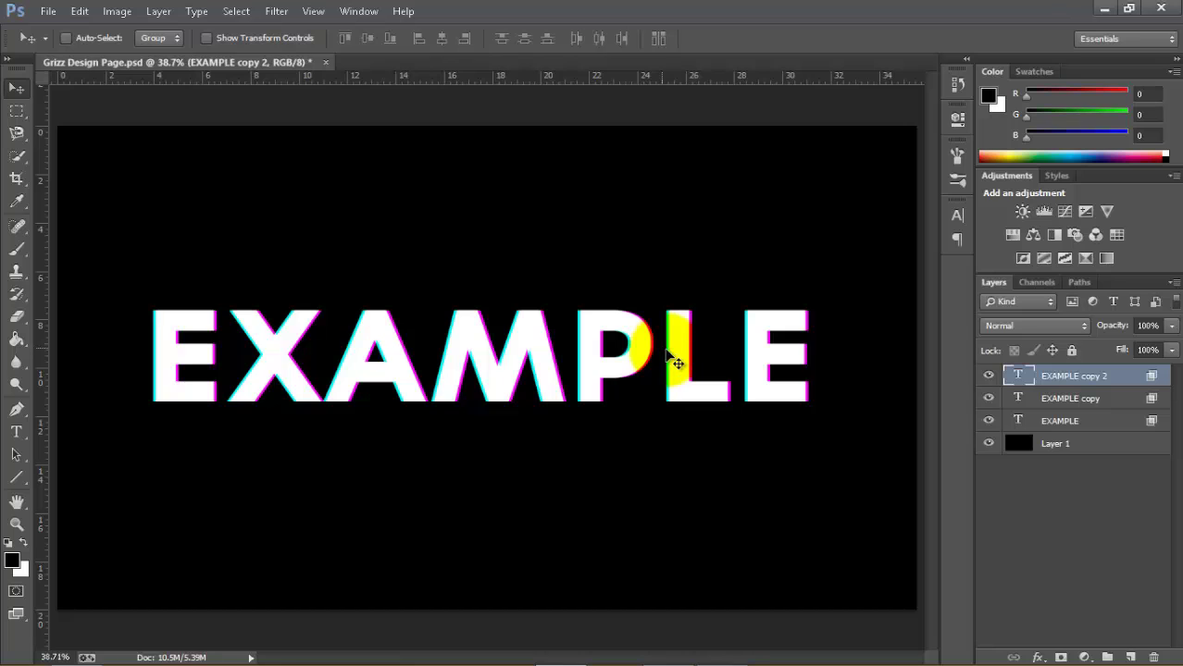
- Merge the three EXAMPLE layers with Ctrl+E and toggle the merged layer's visibility to check it
left_click(1108, 429, "shift")
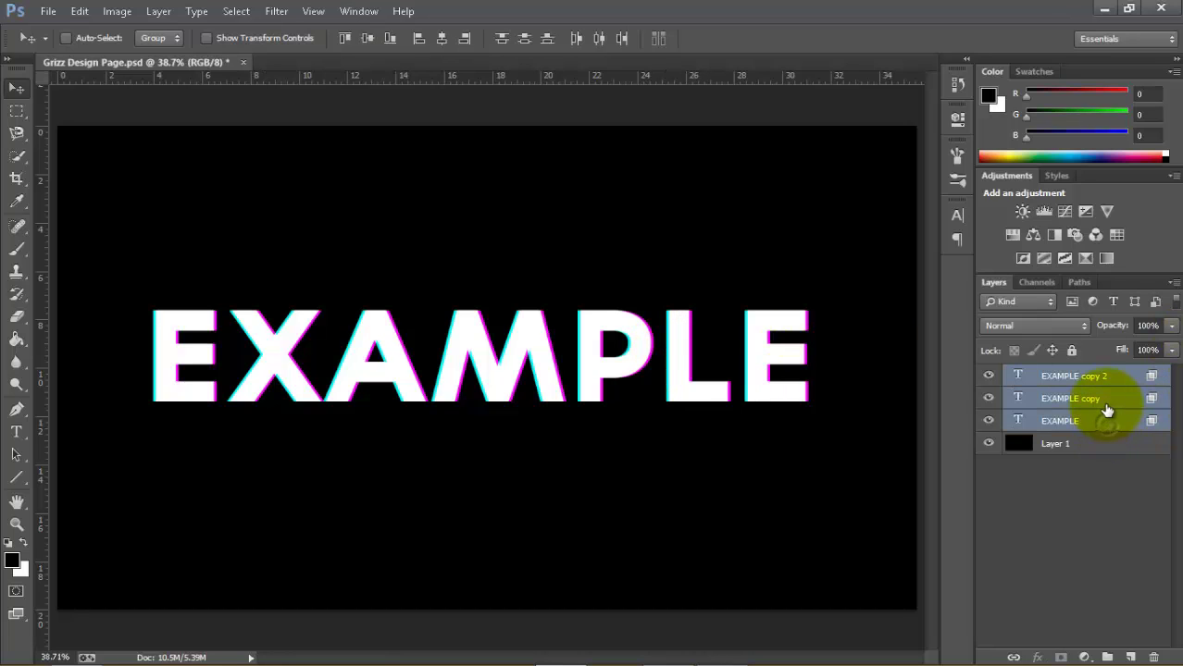
key("ctrl+e")
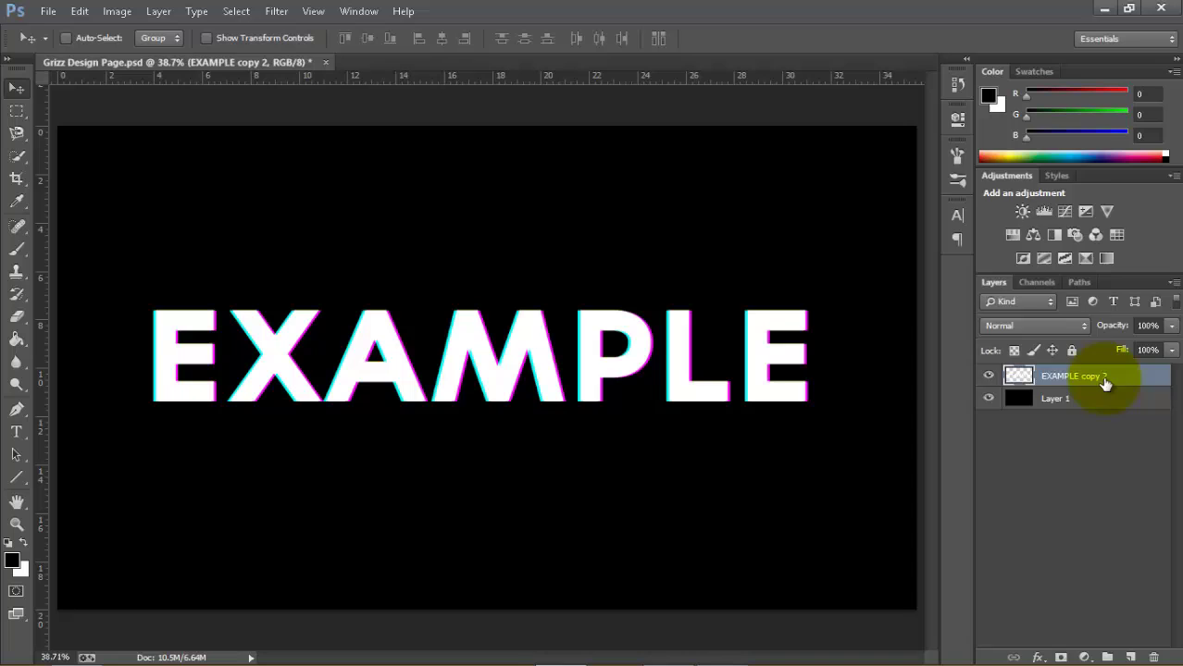
right_click(1093, 377)
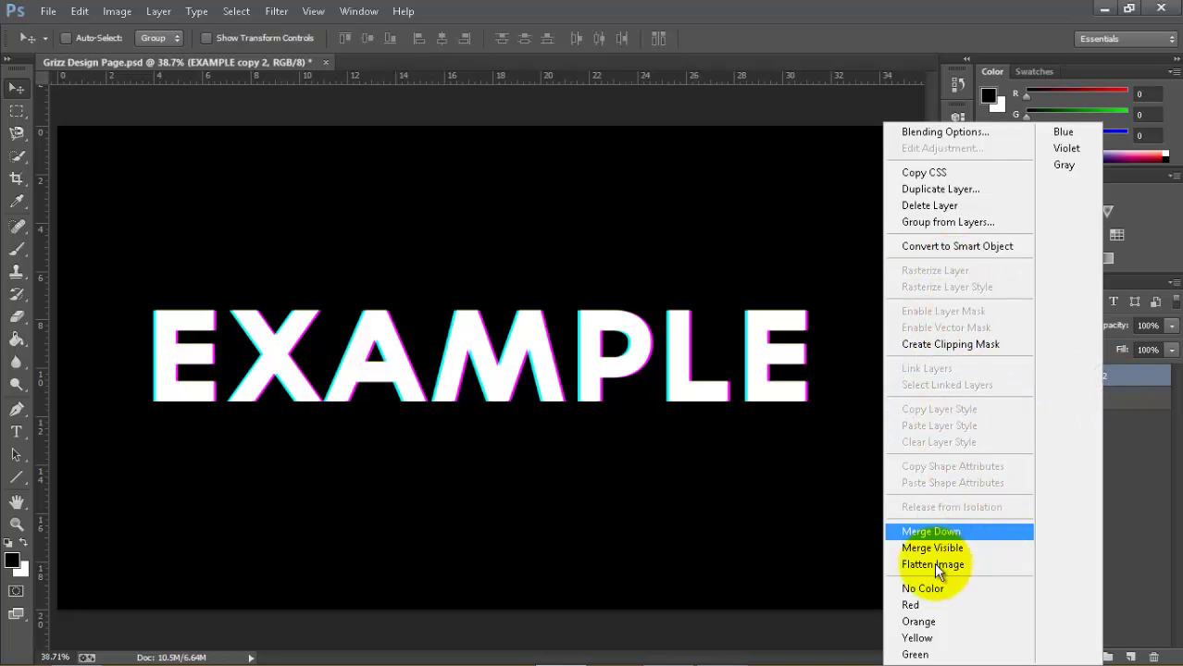
left_click(1159, 453)
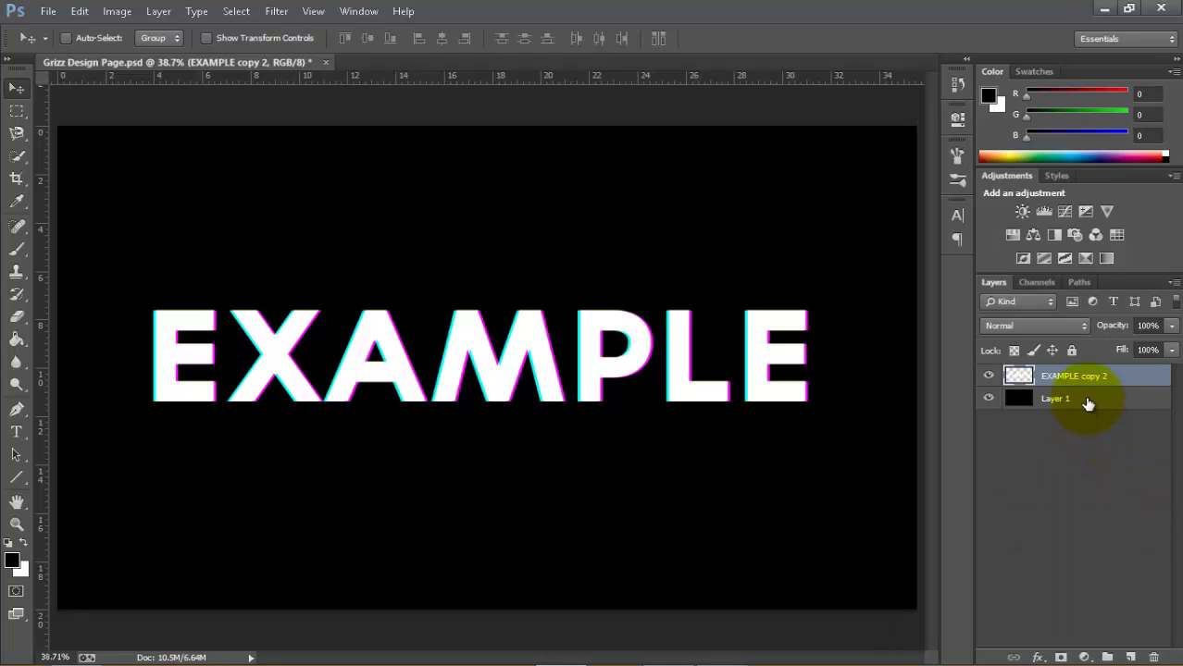
left_click(988, 376)
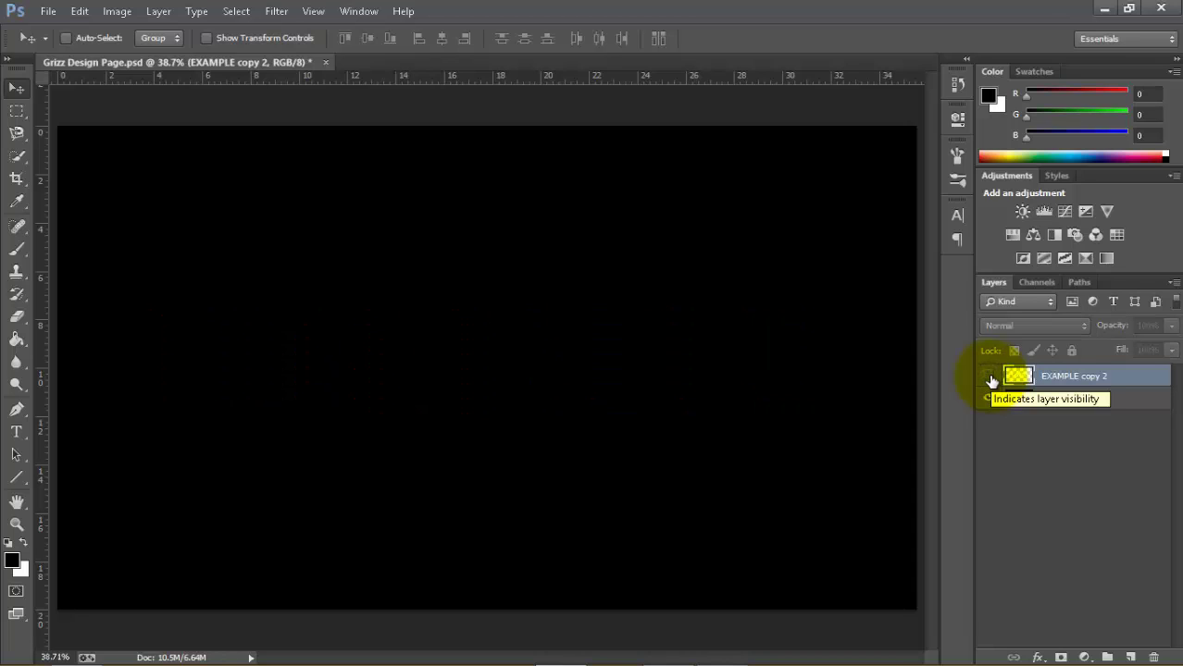
left_click(988, 375)
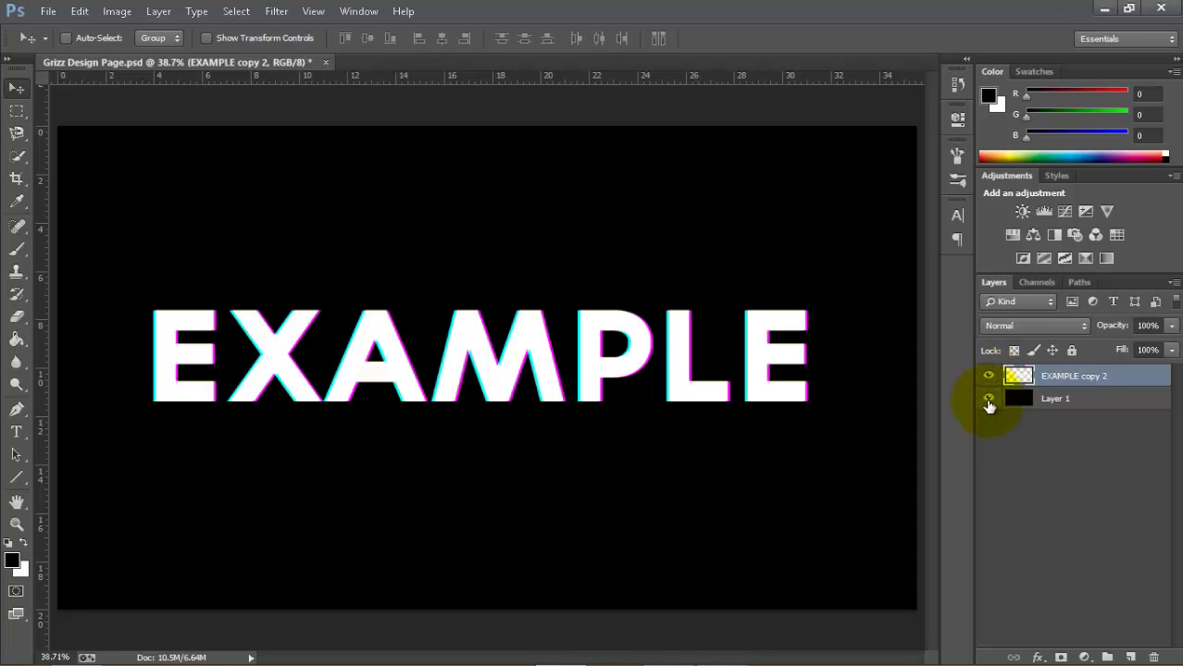
left_click_drag(17, 110, 85, 115)
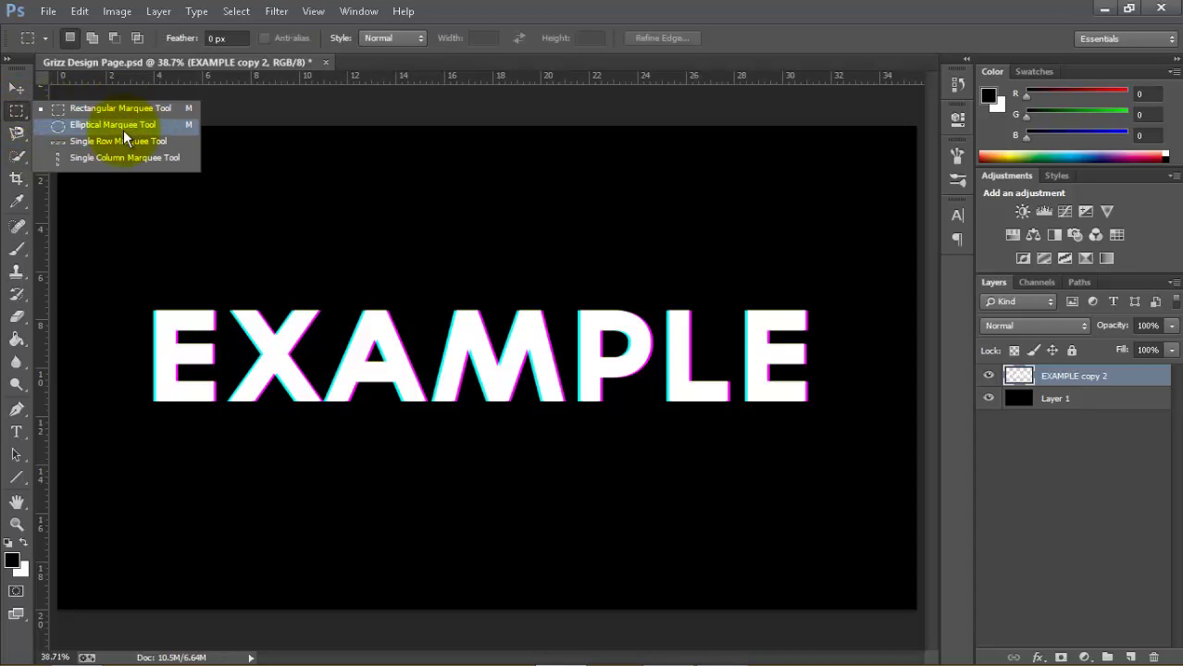
- Copy a thin strip across the top of E and X onto a new Layer 2
left_click(112, 142)
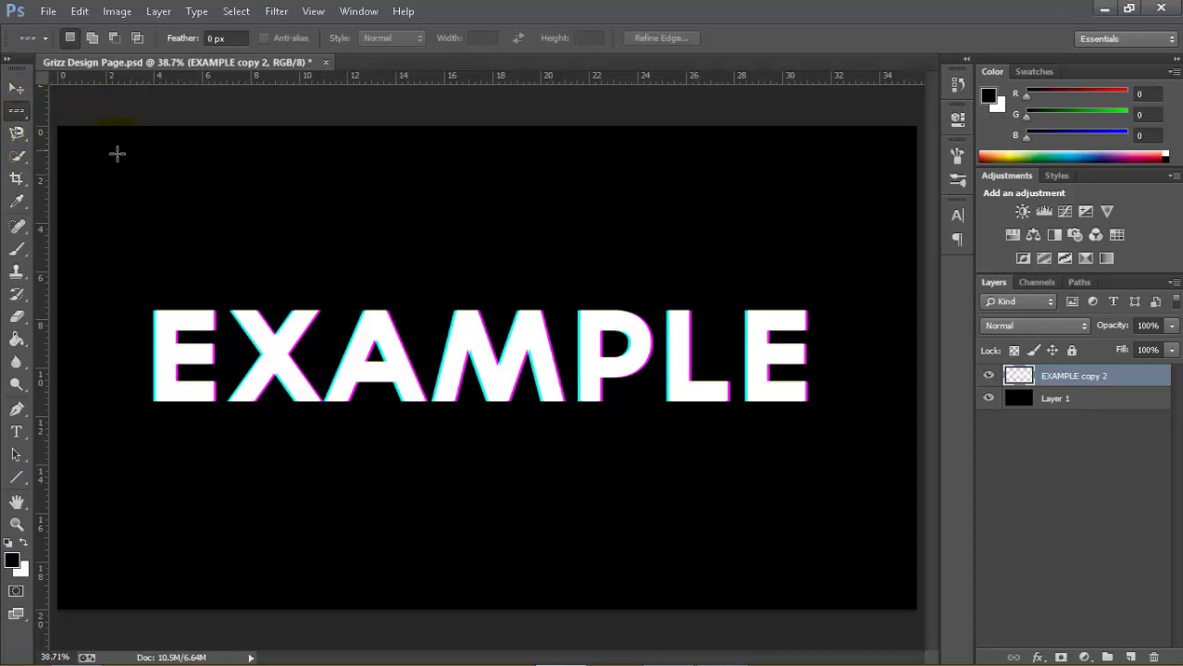
left_click(16, 110)
left_click(139, 110)
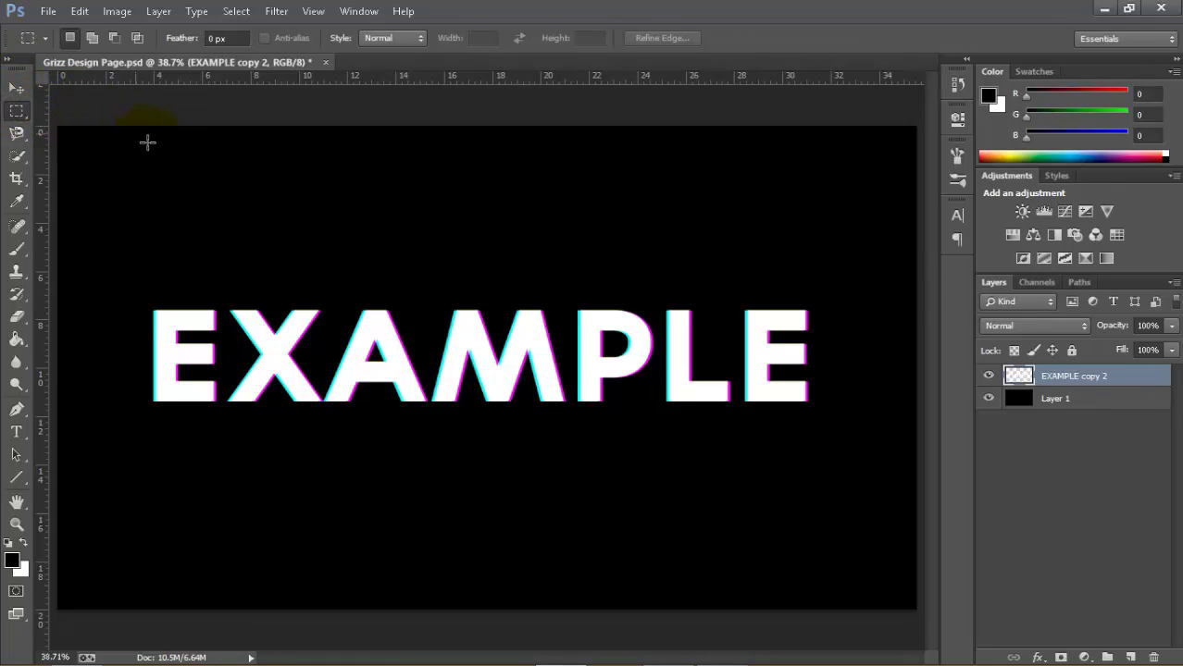
left_click(156, 322)
left_click_drag(149, 331, 350, 329)
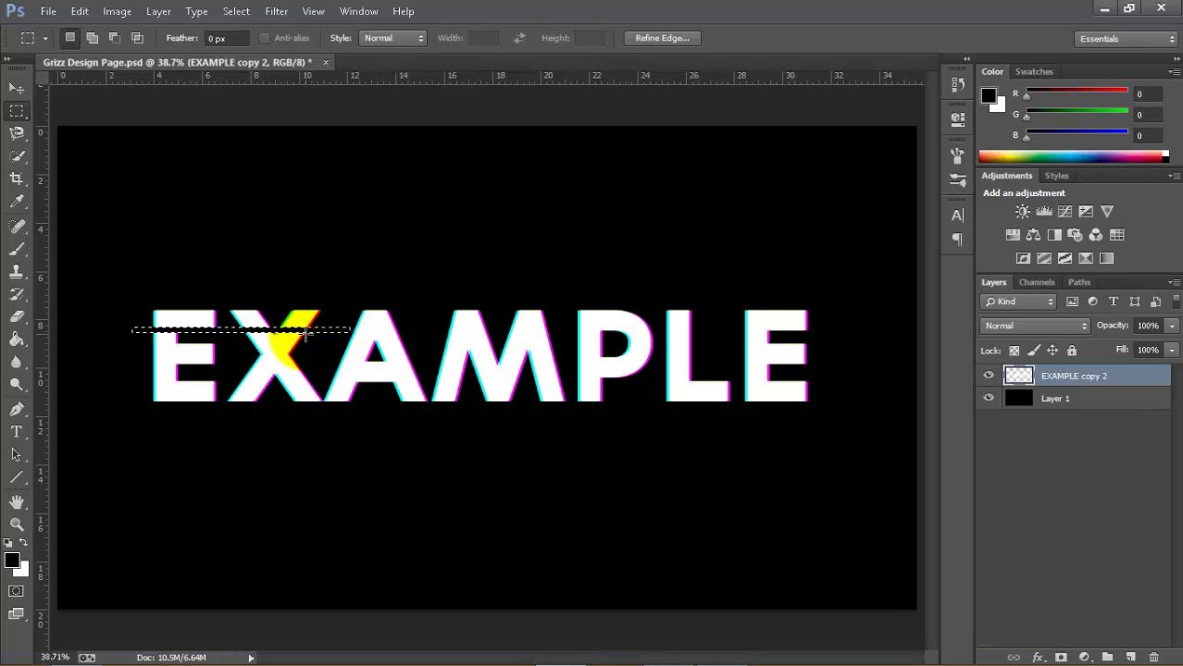
key("ctrl+j")
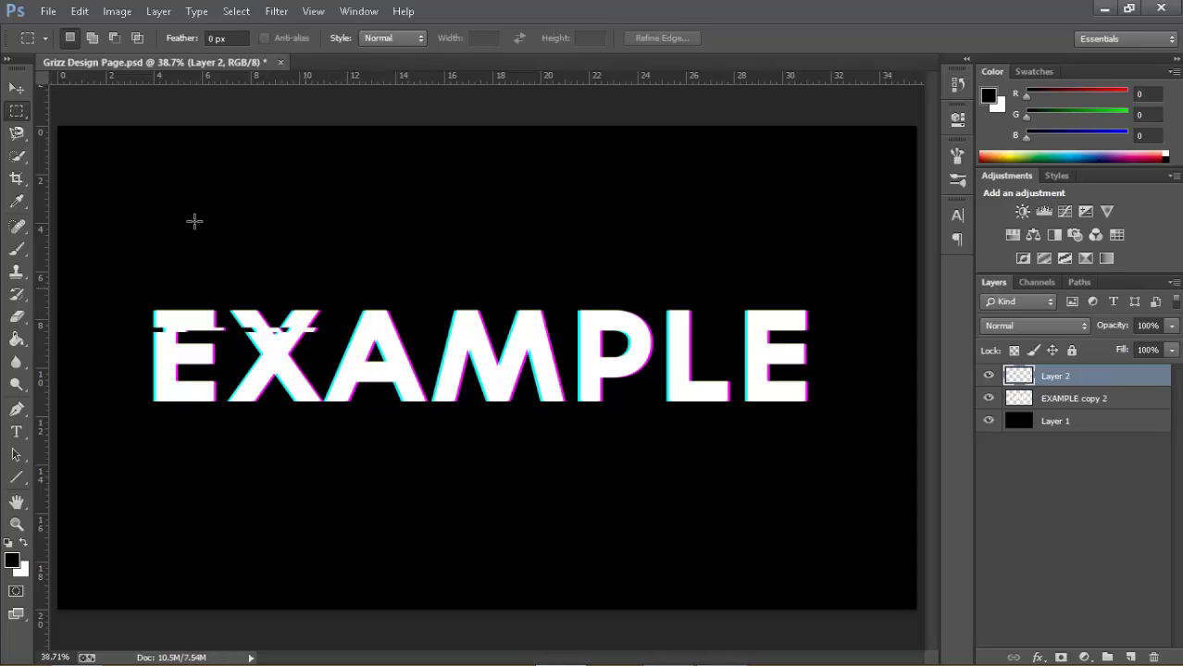
- Shift the Layer 2 strip sideways for a glitch offset
left_click(16, 88)
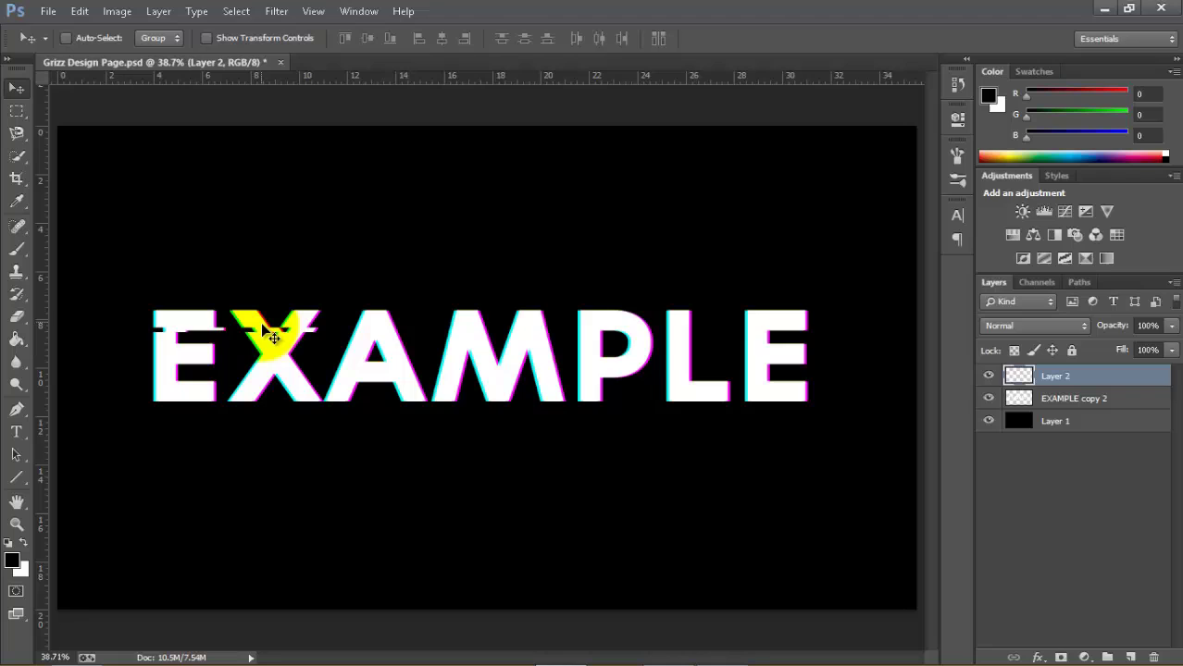
left_click_drag(271, 341, 224, 335)
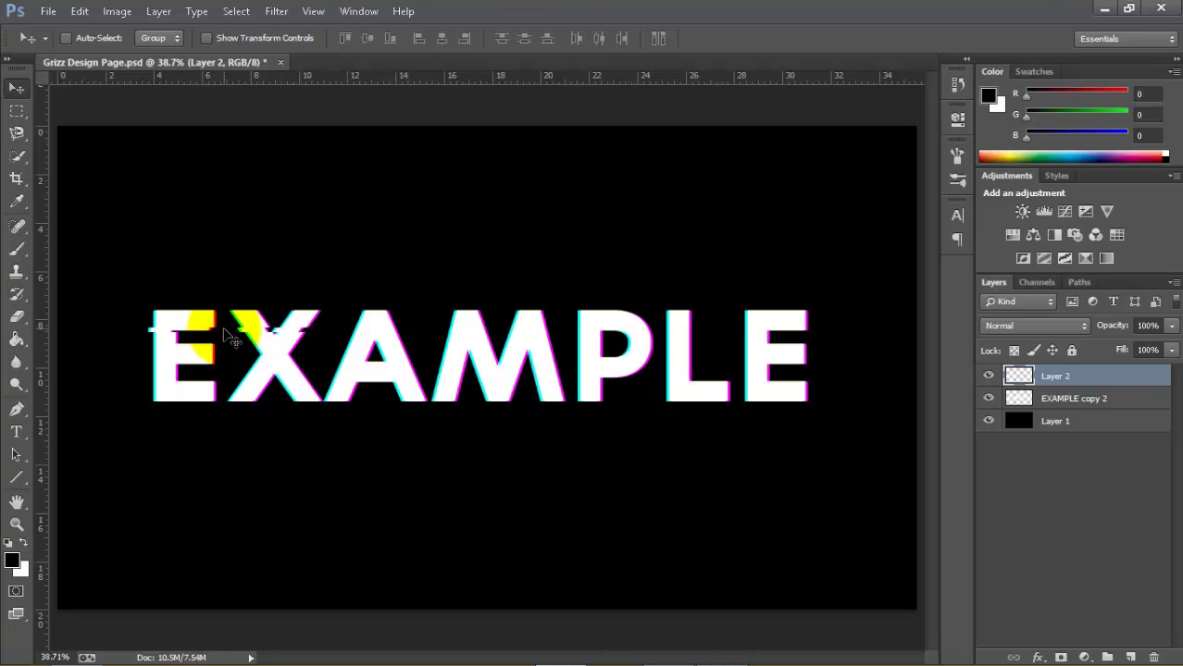
left_click_drag(232, 340, 881, 396)
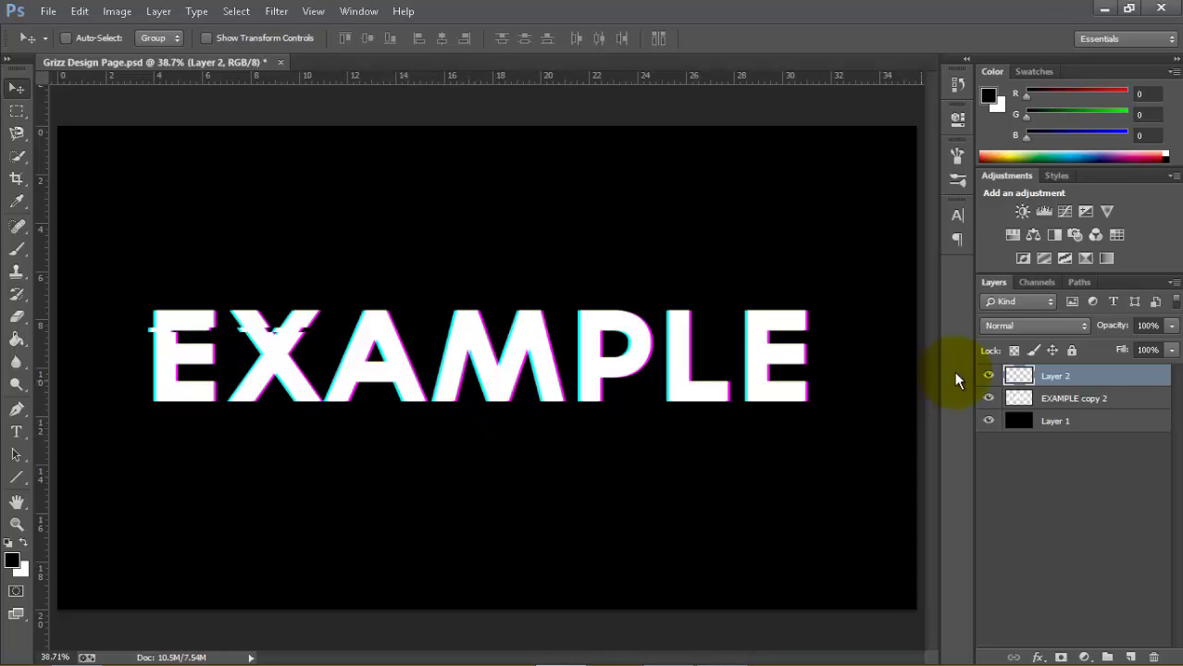
left_click(1018, 397)
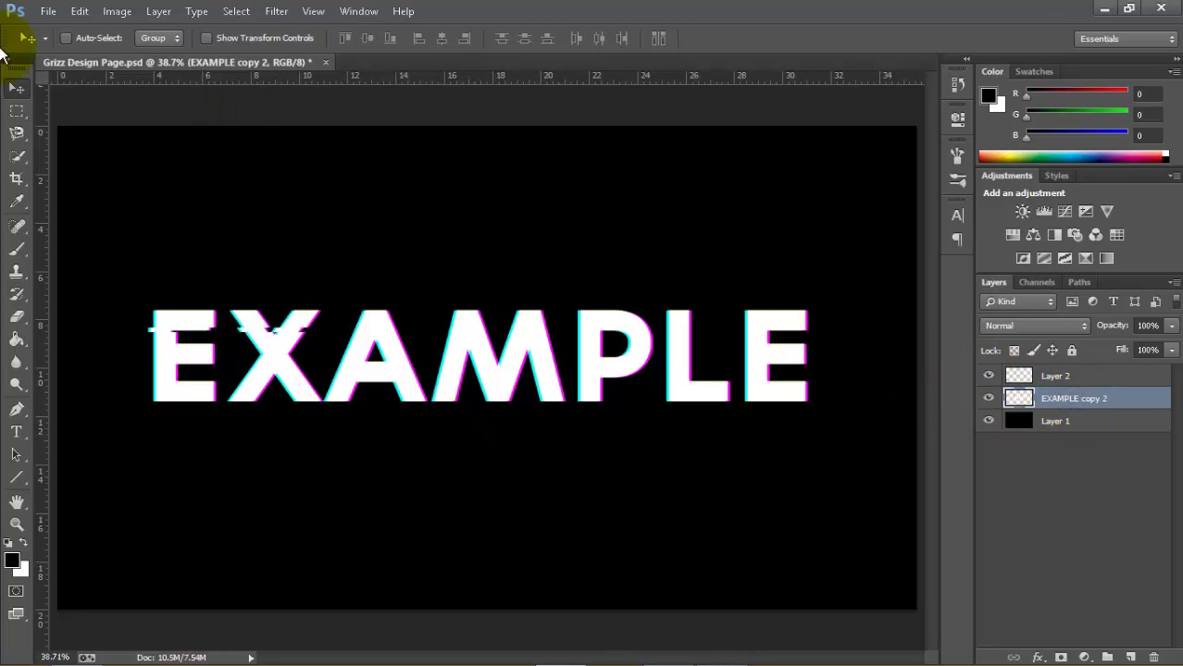
- Copy a thin strip through the middle of A, M and P to Layer 3 and shift it
left_click(16, 110)
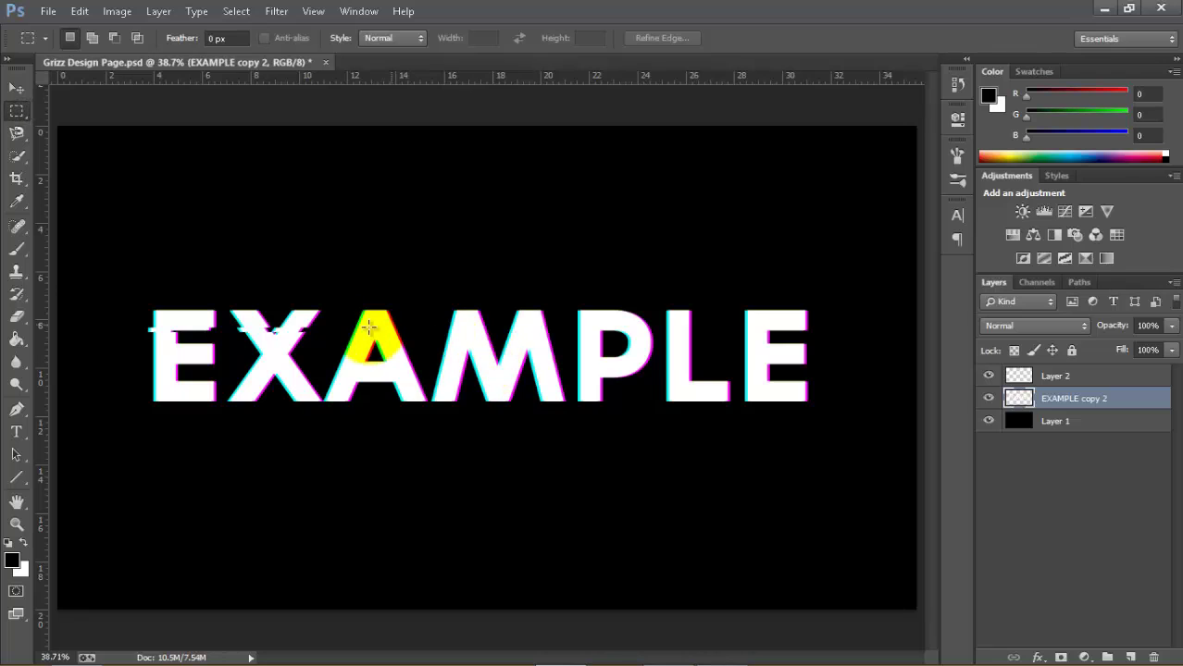
left_click_drag(323, 364, 660, 372)
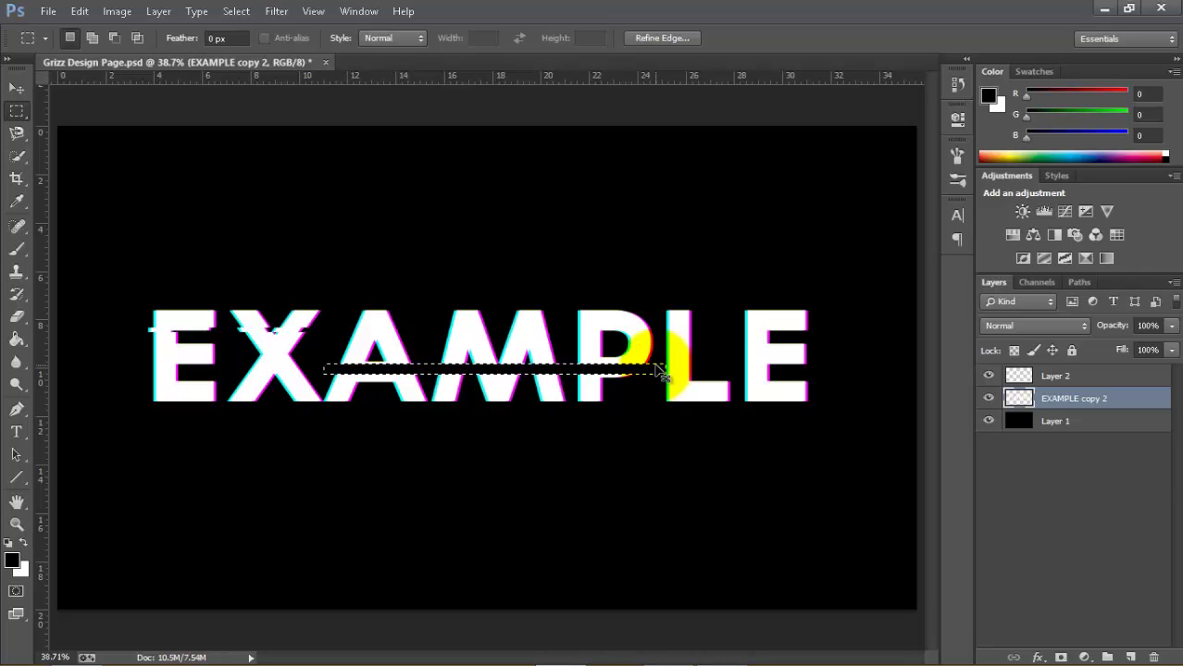
key("ctrl+j")
left_click(16, 90)
left_click(17, 93)
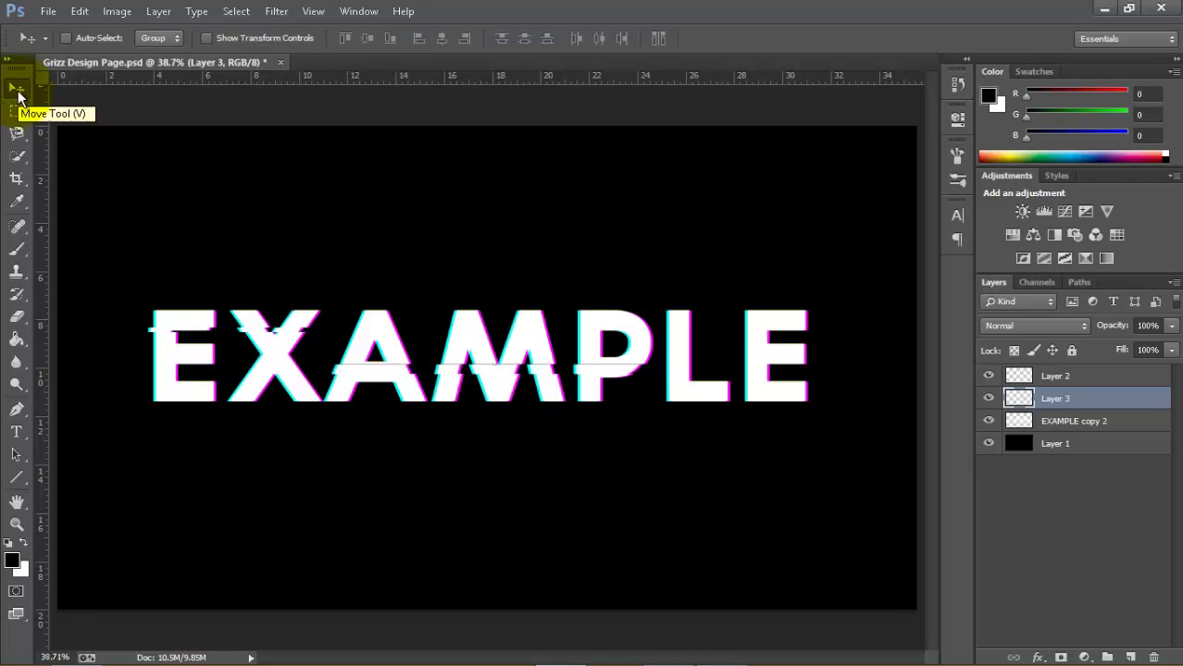
left_click(472, 310)
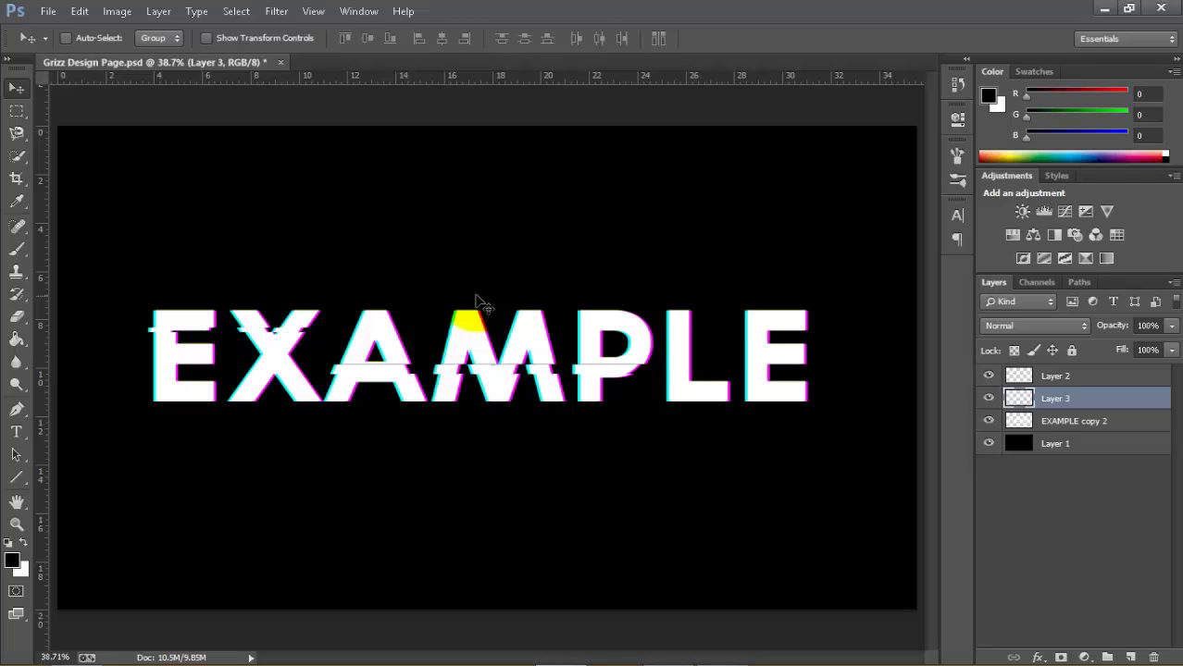
left_click_drag(475, 306, 469, 387)
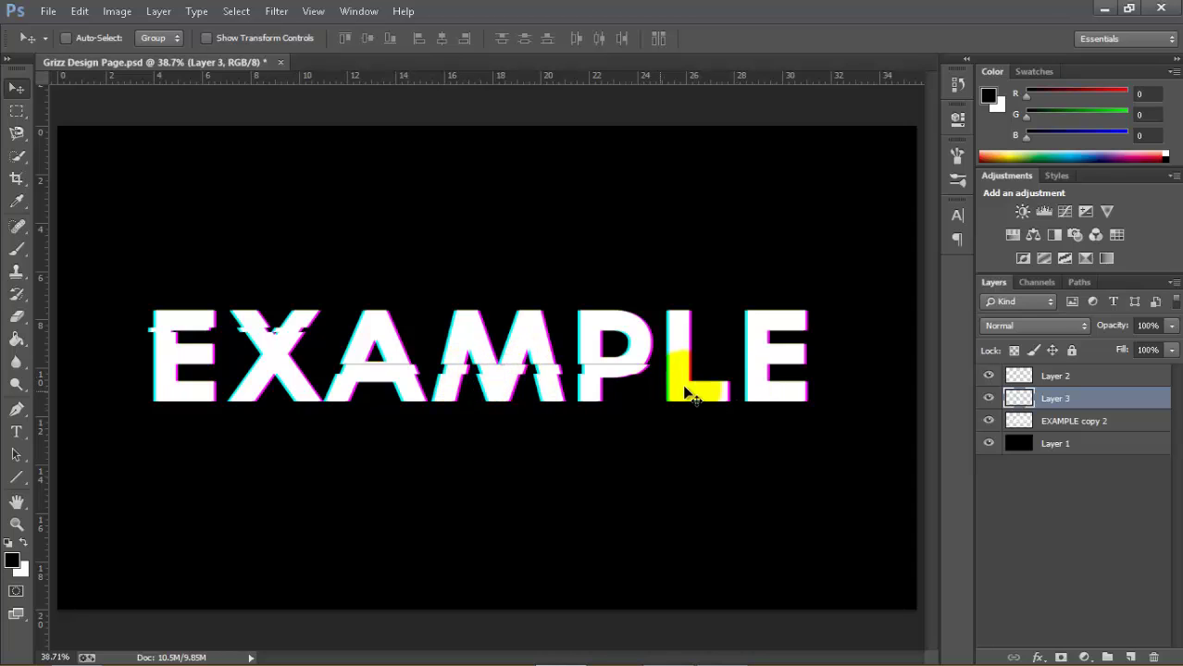
- Copy a thin strip across the upper half of PLE onto a new Layer 4
left_click(1073, 421)
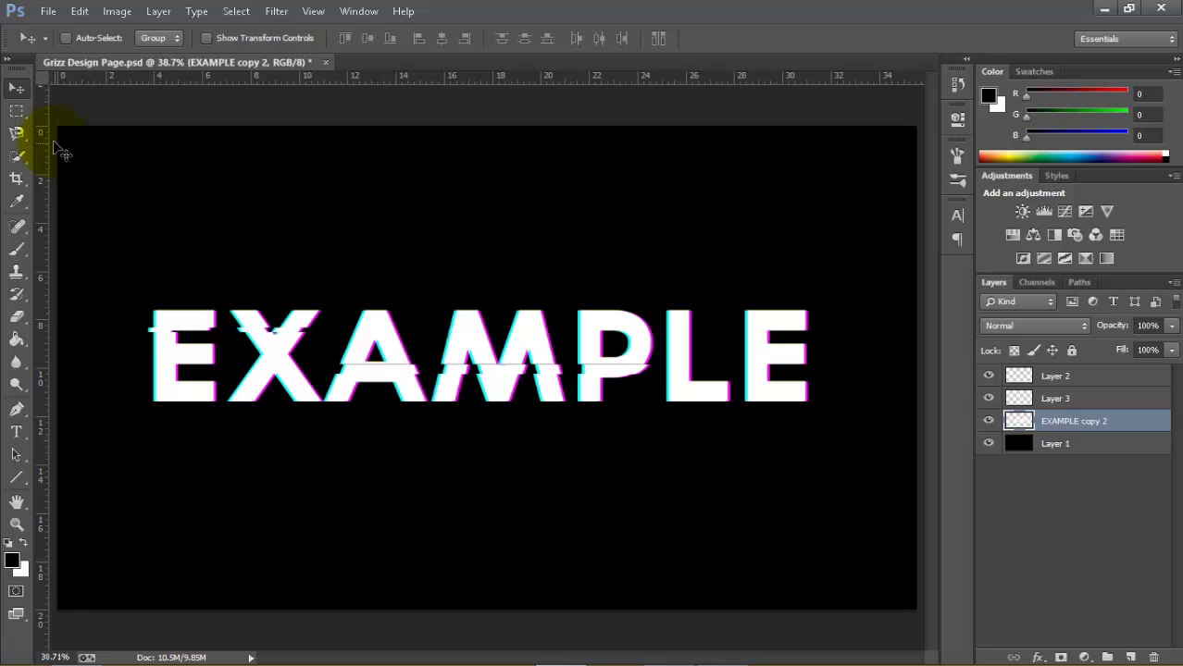
left_click(14, 111)
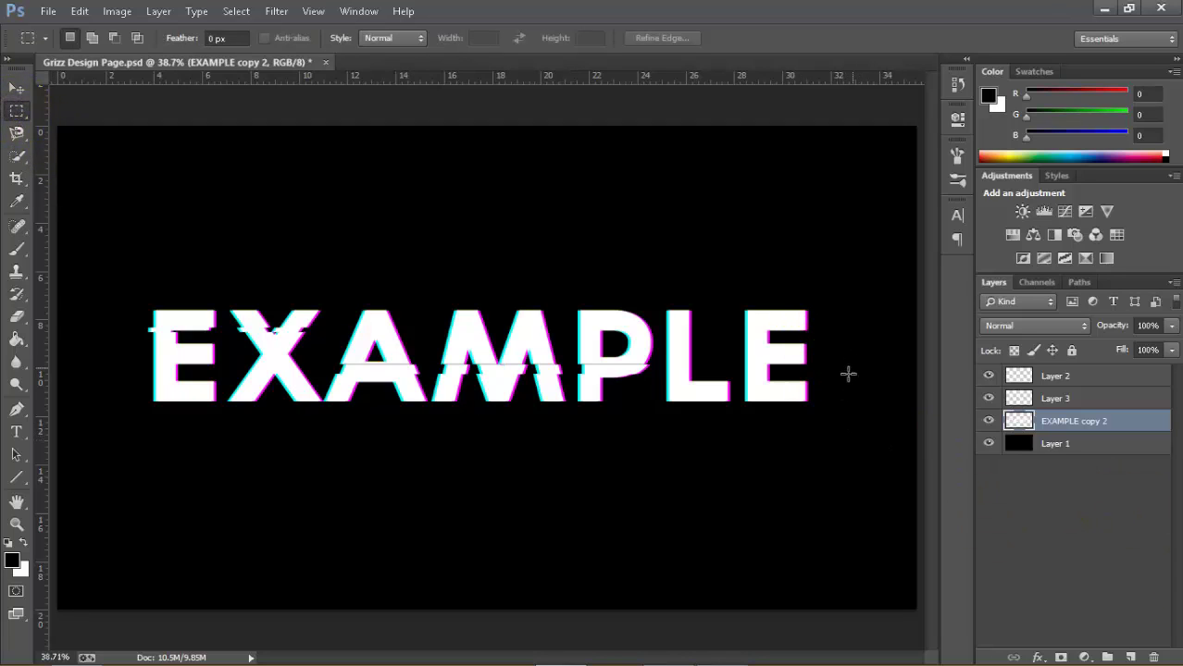
left_click_drag(852, 396, 634, 383)
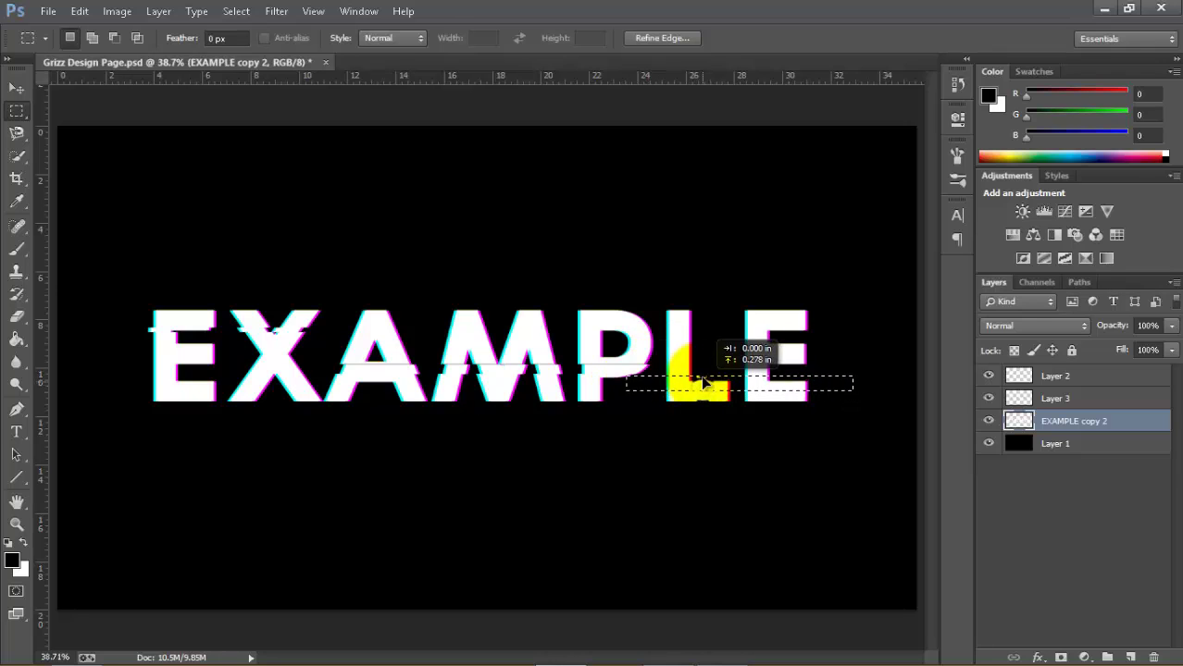
left_click_drag(705, 392, 713, 344)
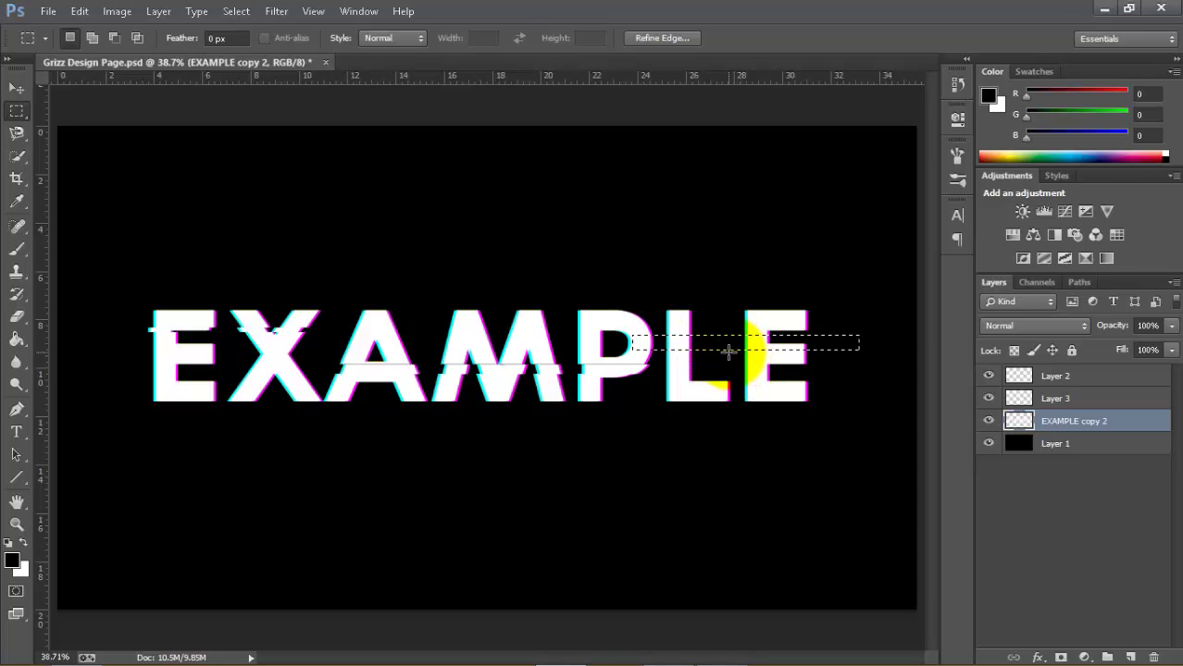
left_click_drag(724, 352, 711, 352)
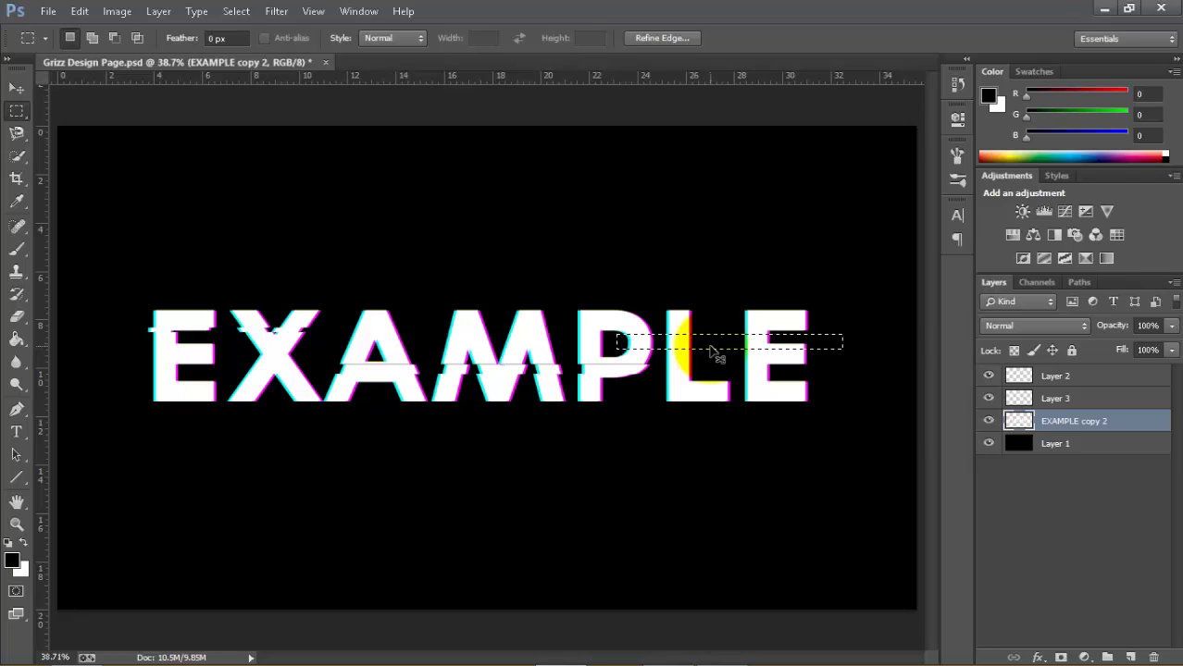
key("ctrl+j")
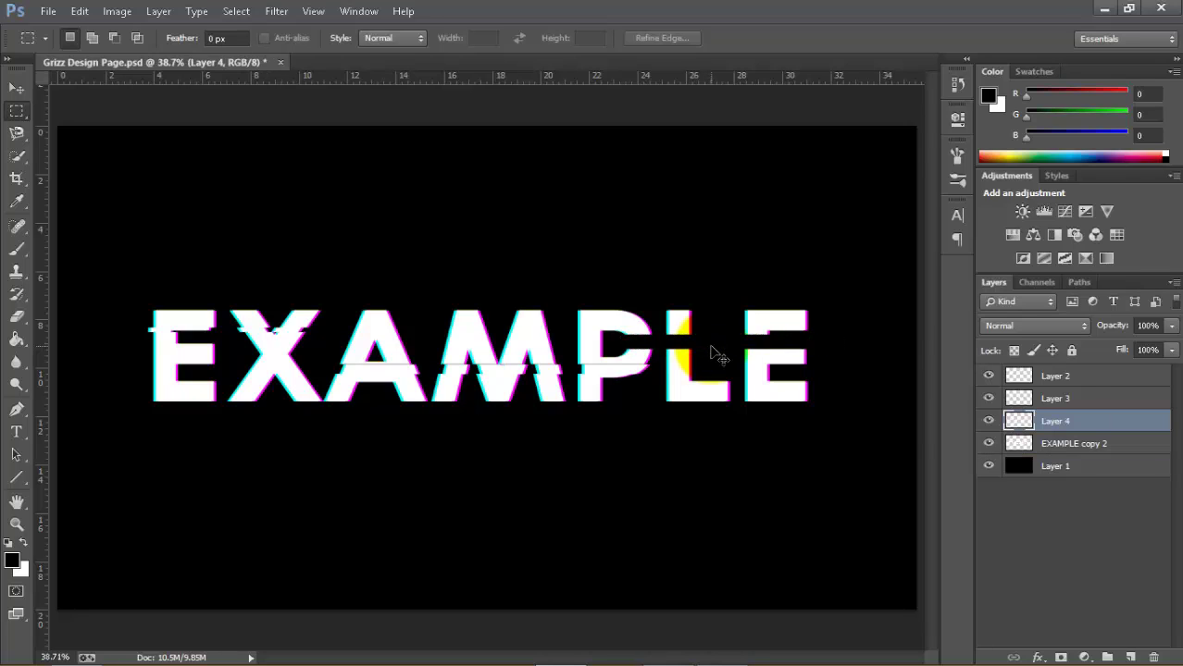
key("shift+ctrl+Right")
- Nudge the Layer 4 strip left in three Shift+Left steps
left_click(19, 88)
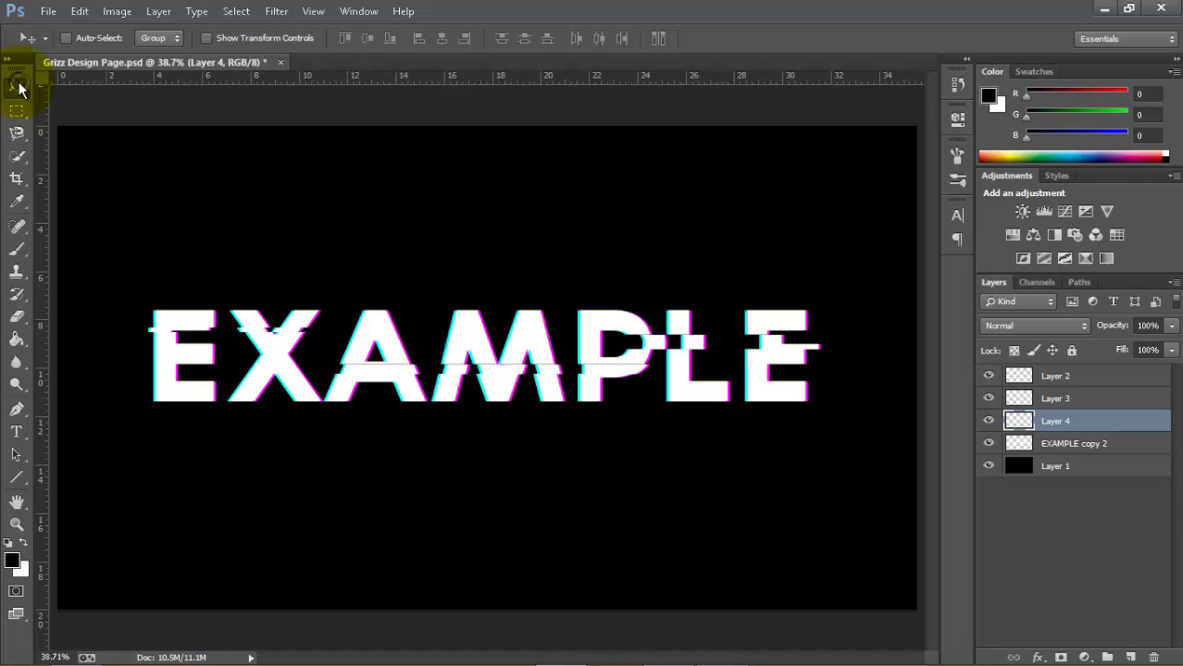
key("shift+Left")
key("shift+Left")
key("shift+Left")
key("shift+Left")
key("shift+Left")
key("shift+Left")
key("shift+Left")
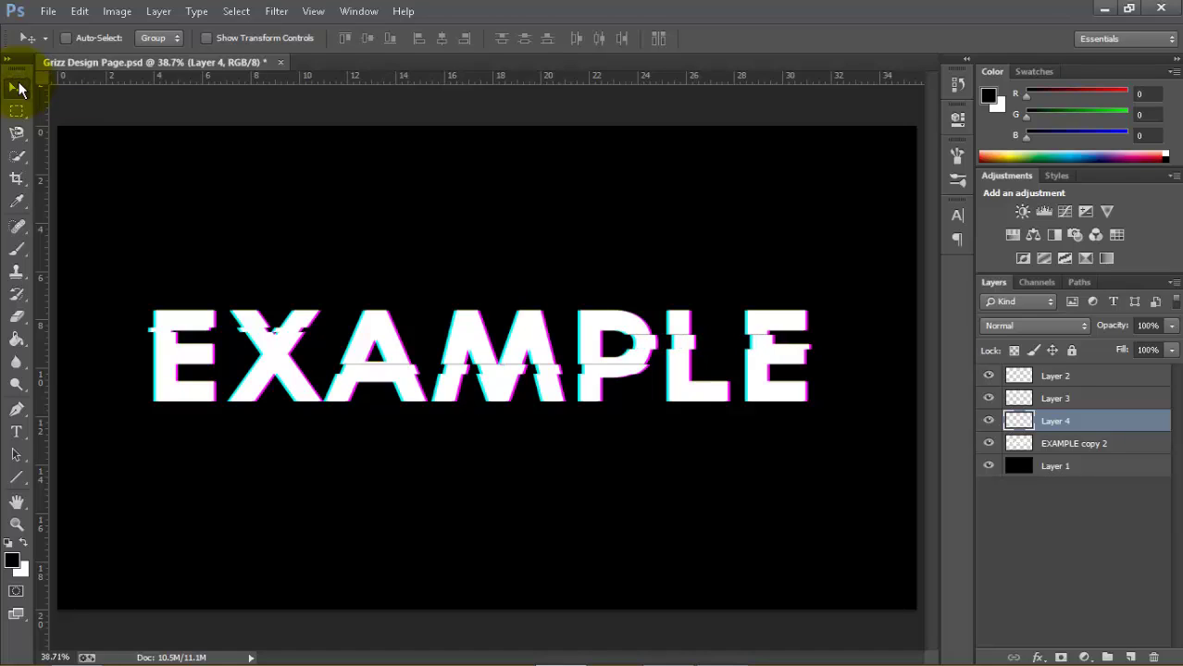
key("shift+Left")
key("shift+Left")
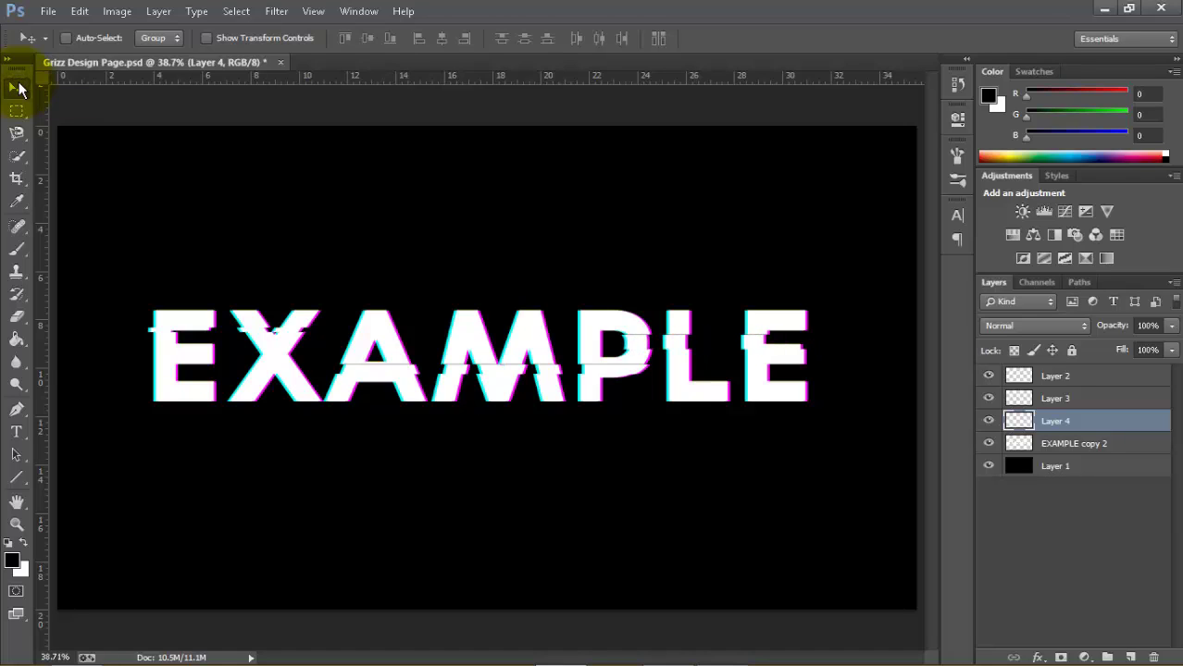
key("shift+Left")
key("shift+Left")
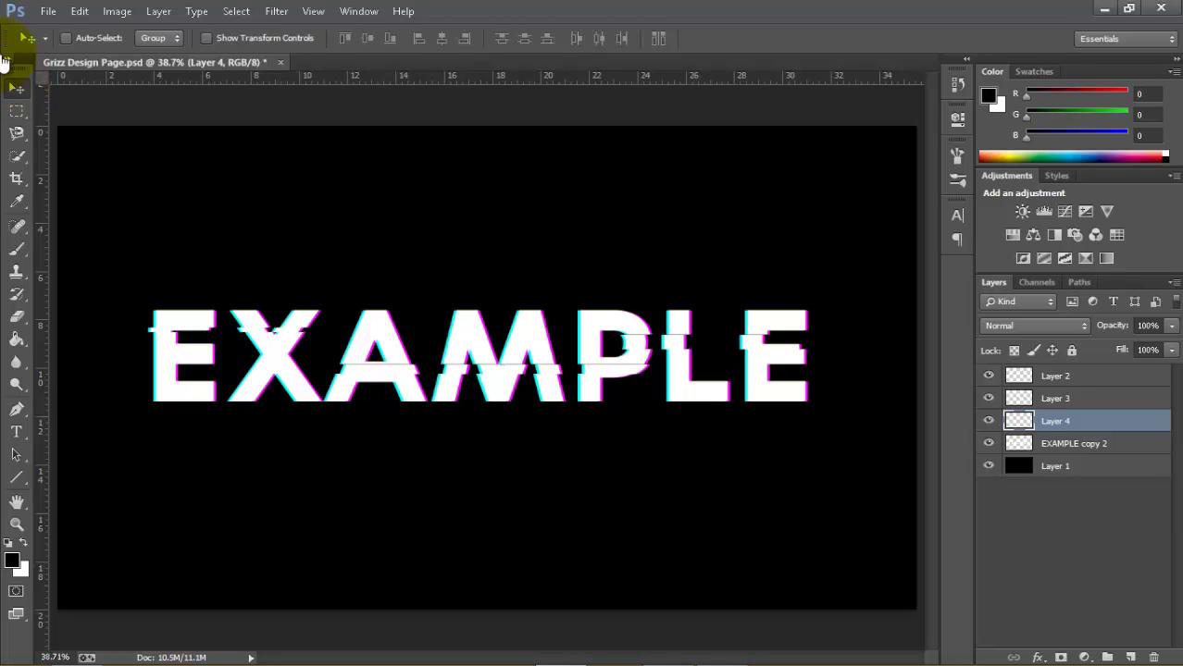
- Copy a thin strip across the tops of A, M and P from EXAMPLE copy 2 onto Layer 5
left_click(16, 111)
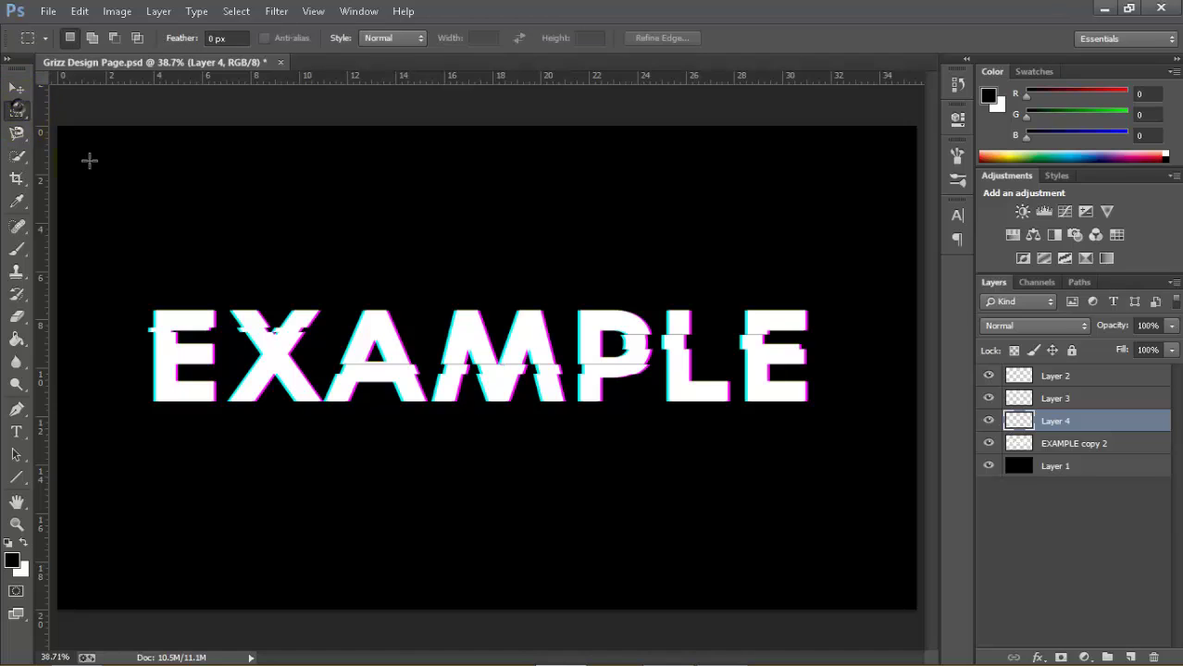
left_click(1116, 443)
left_click_drag(335, 322, 556, 328)
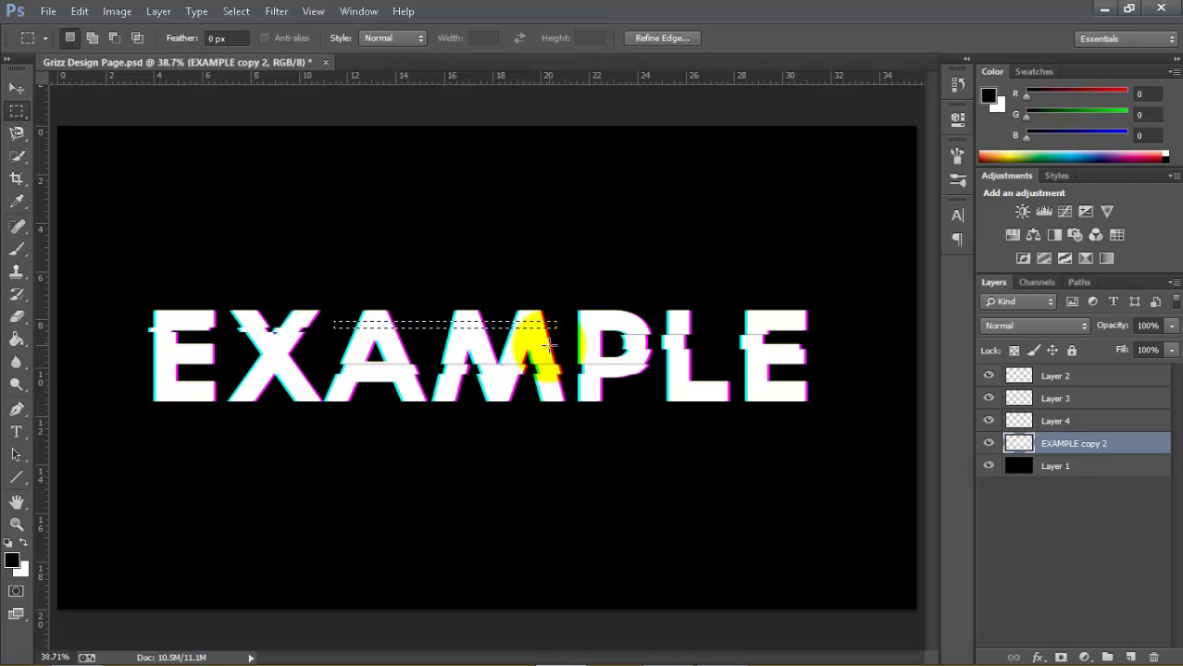
key("ctrl+j")
left_click(17, 88)
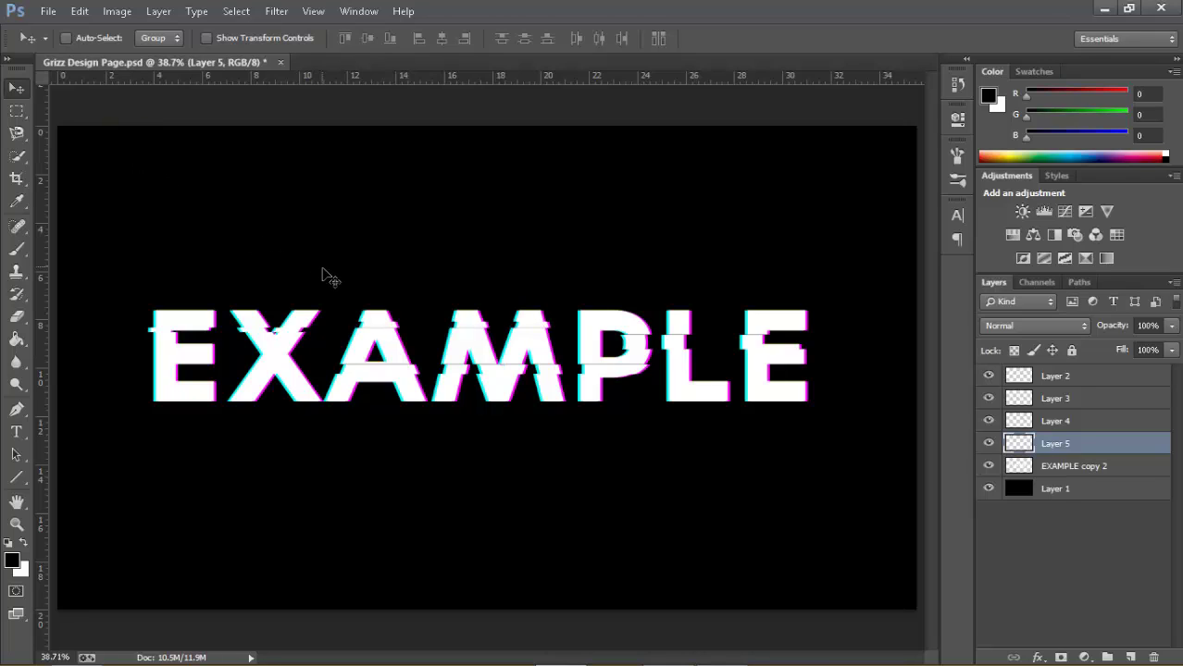
- Cut the bottom strip of E and X out of the text onto a new Layer 6
left_click(16, 110)
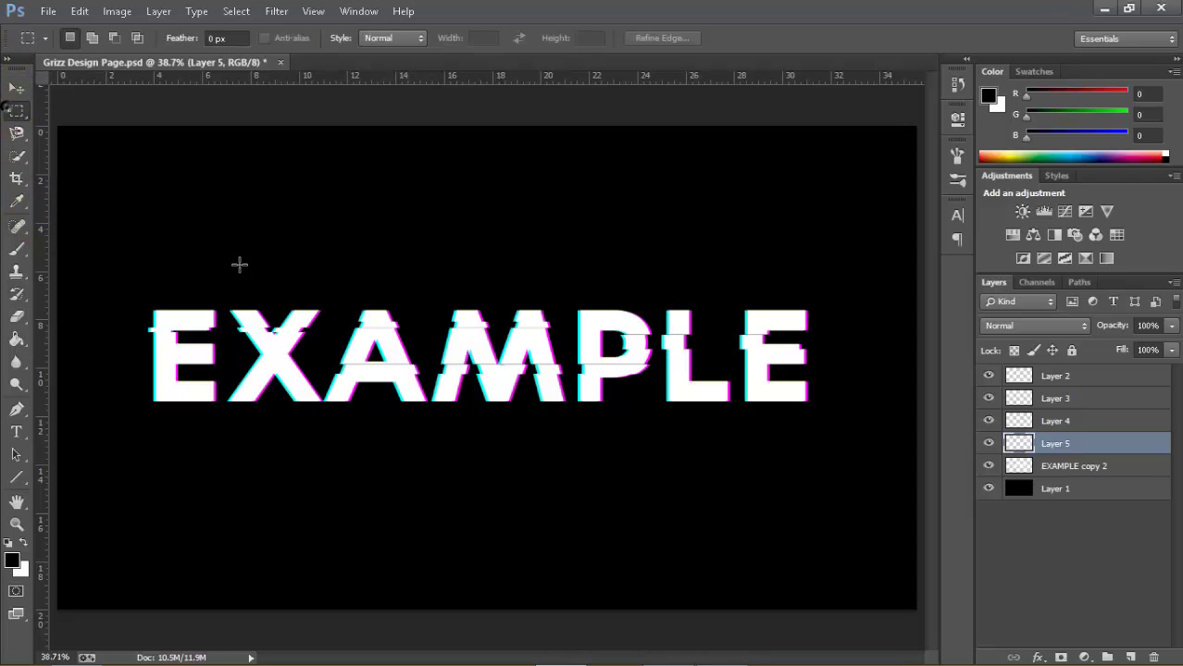
left_click(1074, 472)
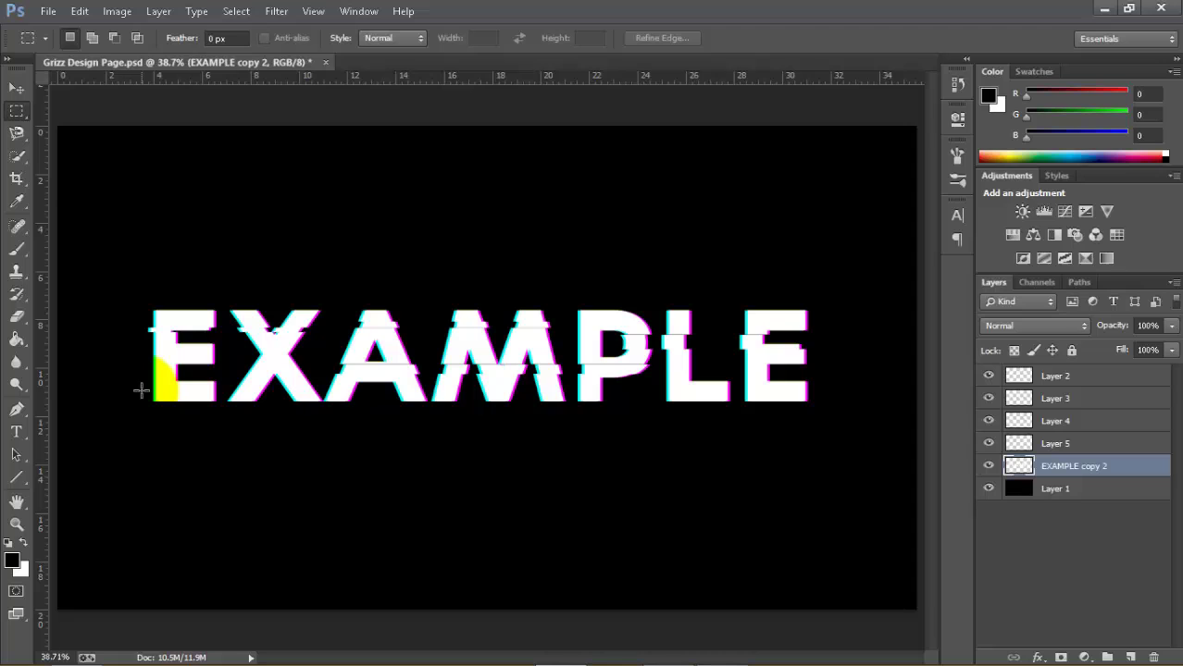
left_click_drag(136, 391, 322, 420)
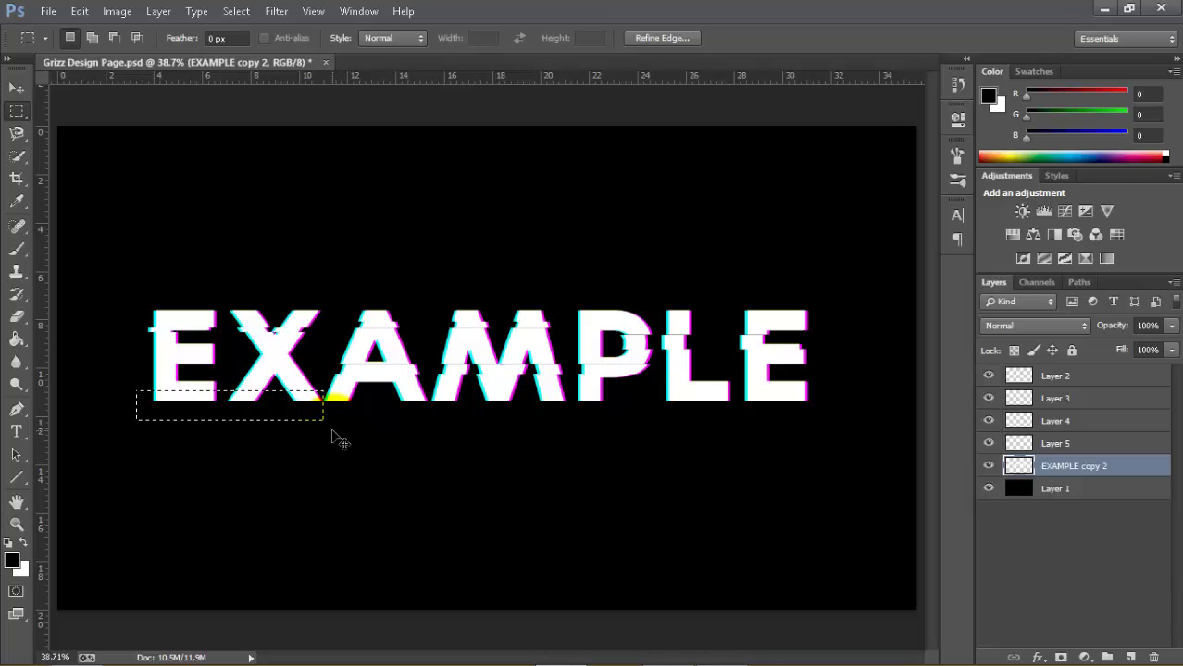
key("ctrl+x")
key("ctrl+v")
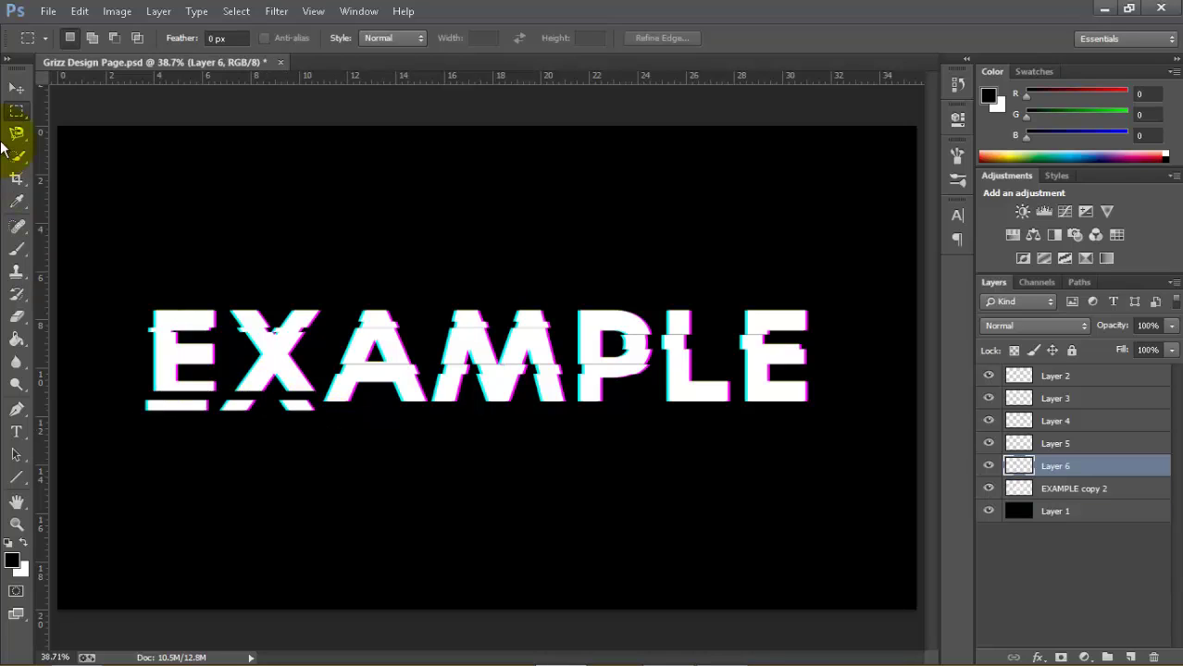
- Raise the Layer 6 strip a few pixels with the arrow keys
left_click(17, 88)
key("Up")
key("Up")
key("Up")
key("Up")
key("Up")
key("Up")
key("Up")
key("Up")
key("Up")
key("Up")
key("Up")
key("Up")
key("Up")
key("Up")
key("Up")
key("Up")
key("Up")
key("Up")
key("Up")
key("Up")
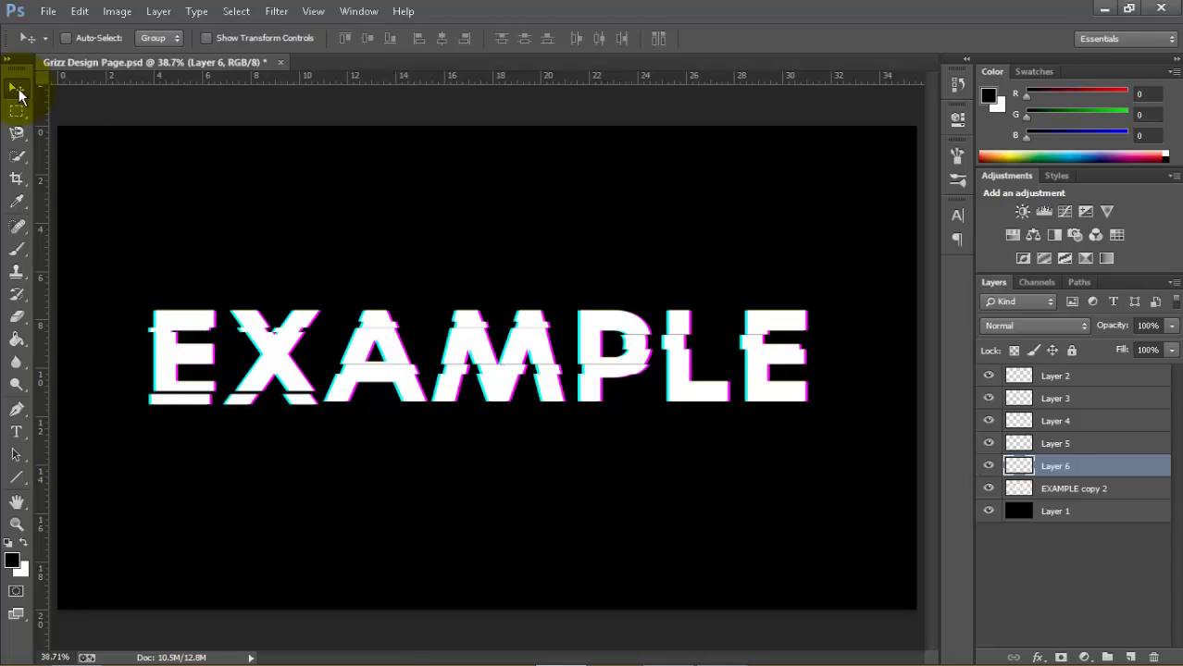
key("Up")
key("Up")
key("Up")
key("Up")
key("Up")
key("Up")
key("Up")
key("Up")
key("Up")
key("Up")
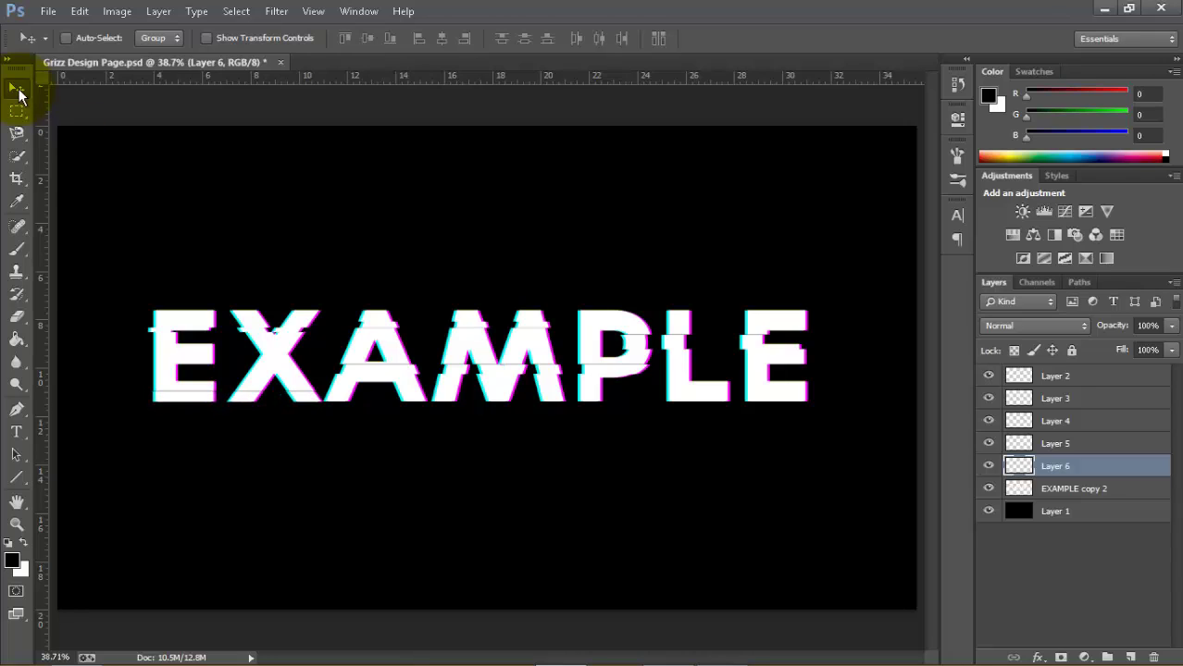
key("Up")
key("Up")
key("Up")
key("Up")
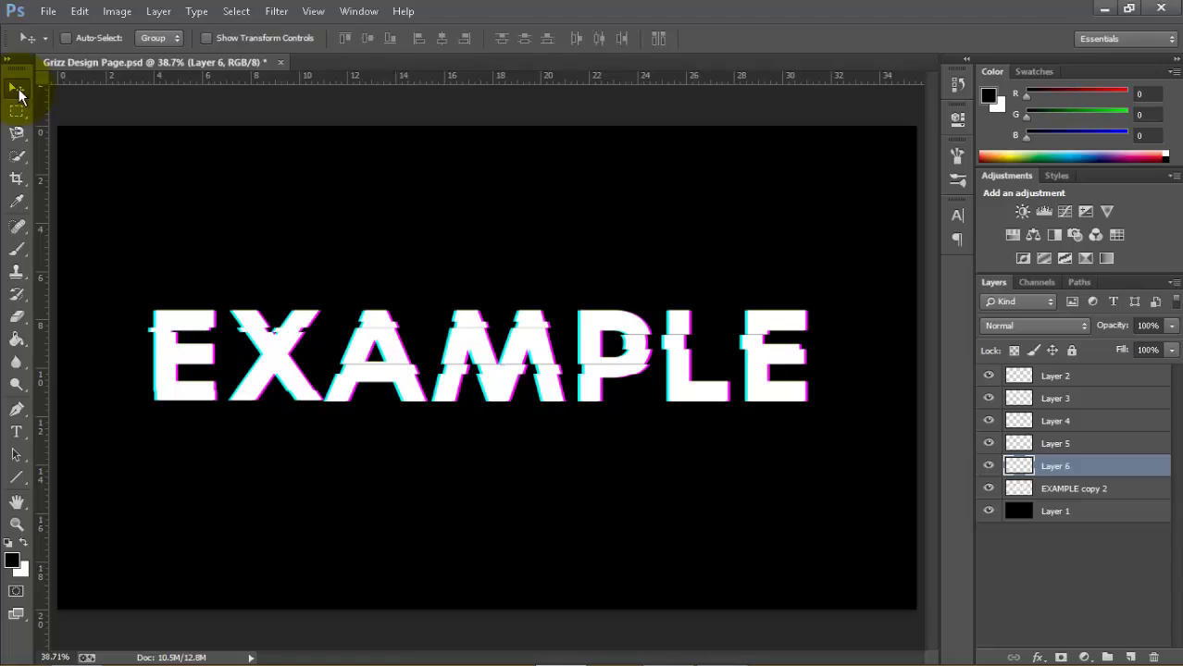
key("Up")
key("Up")
key("Up")
key("Down")
key("Down")
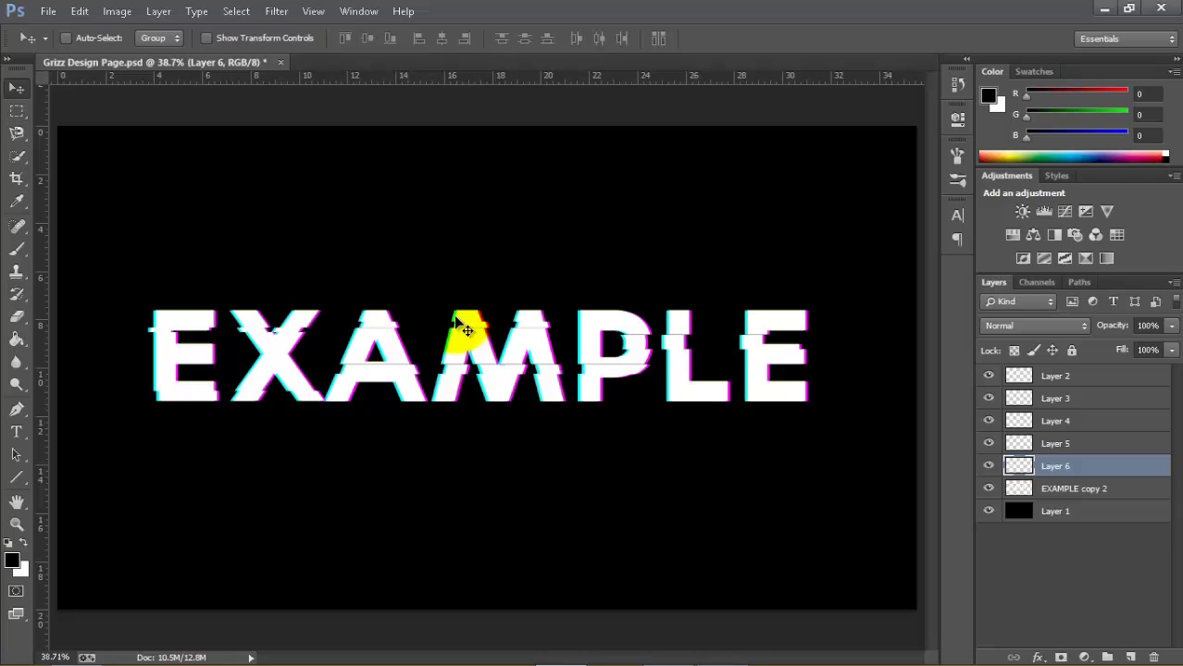
right_click(593, 377)
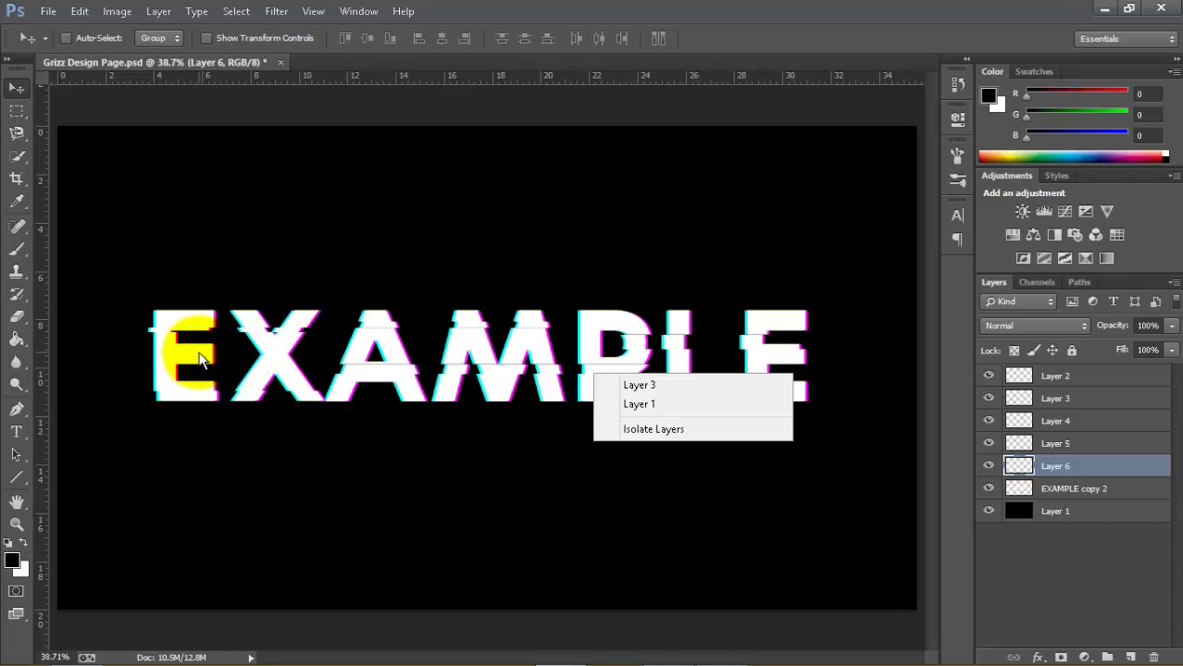
left_click(27, 413)
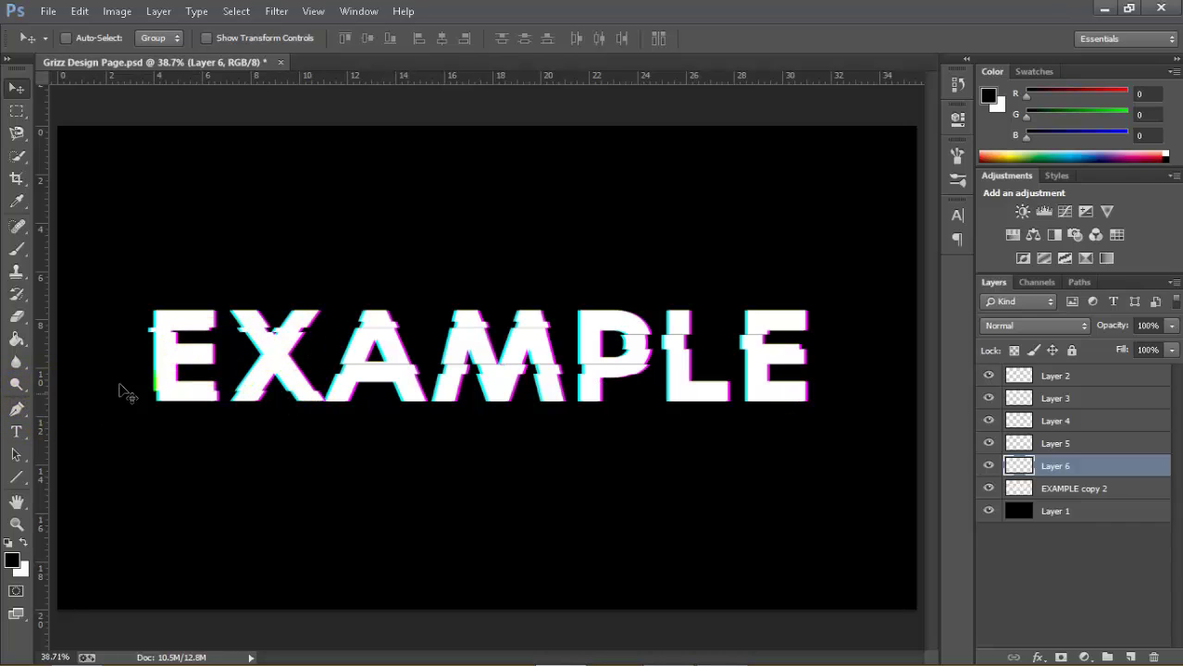